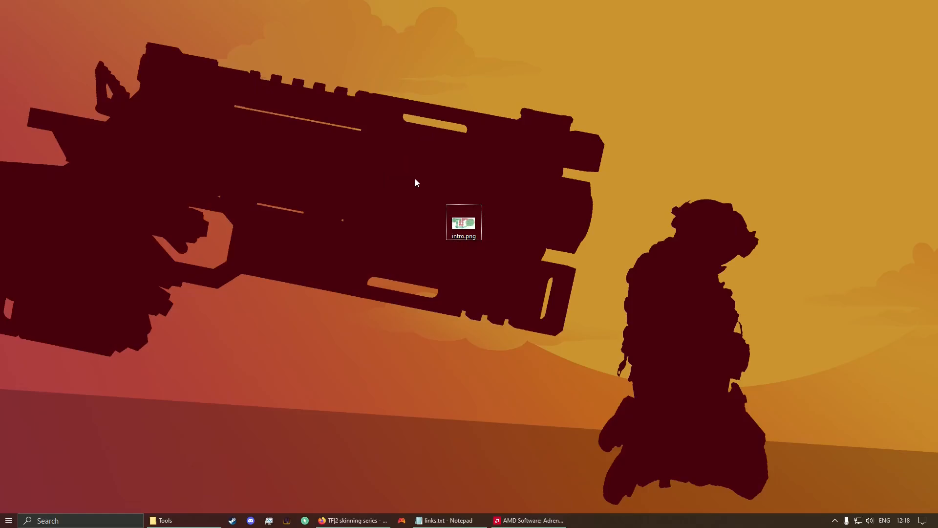
Step: View the intro.png workflow diagram in Photos, then switch to the links.txt download notes
double_click(463, 223)
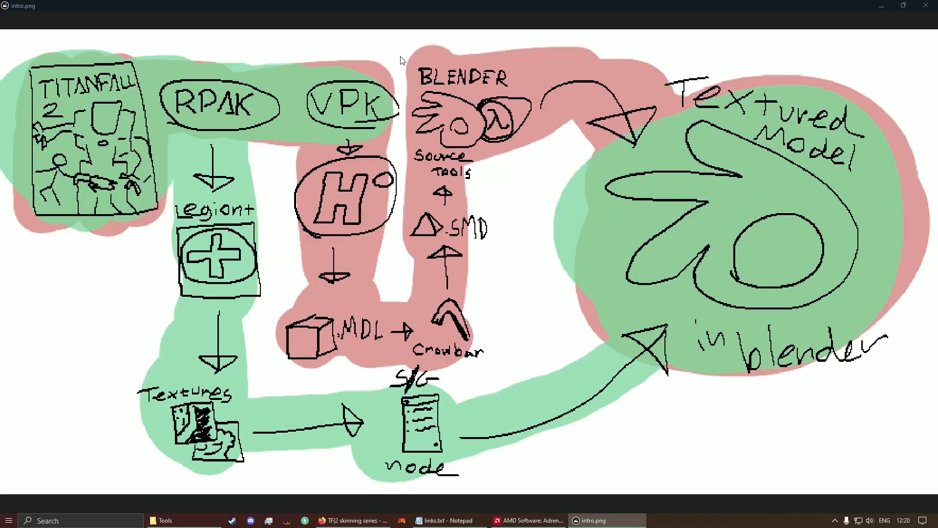
key(alt+Tab)
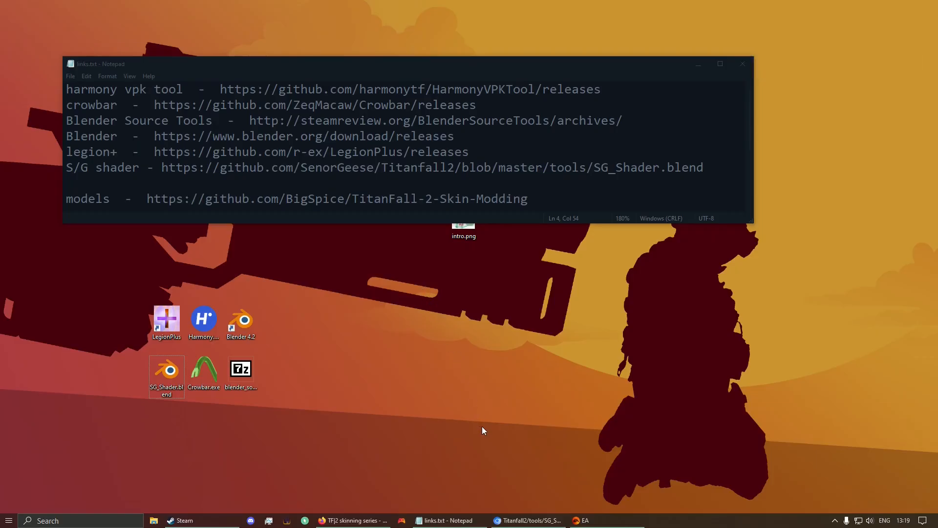
Step: Open the Harmony VPK Tool releases page and expand its release download files
click(528, 521)
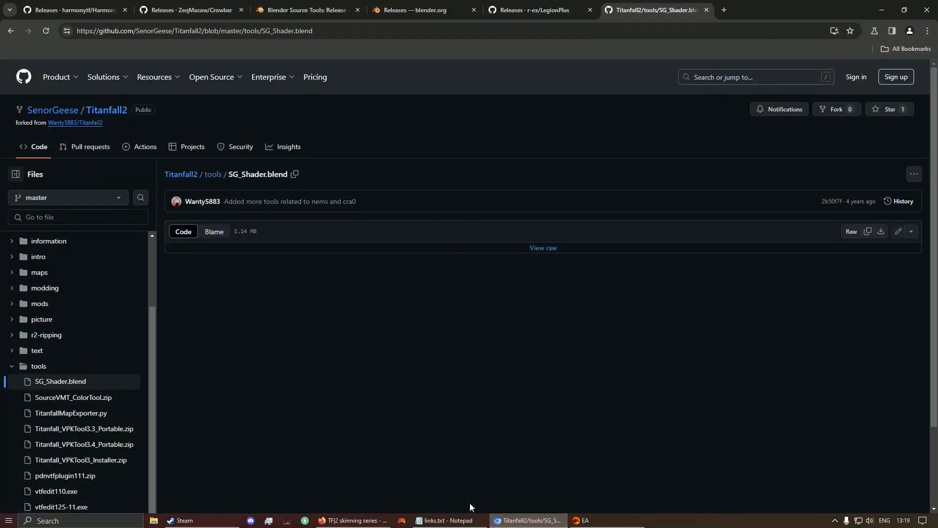
click(439, 523)
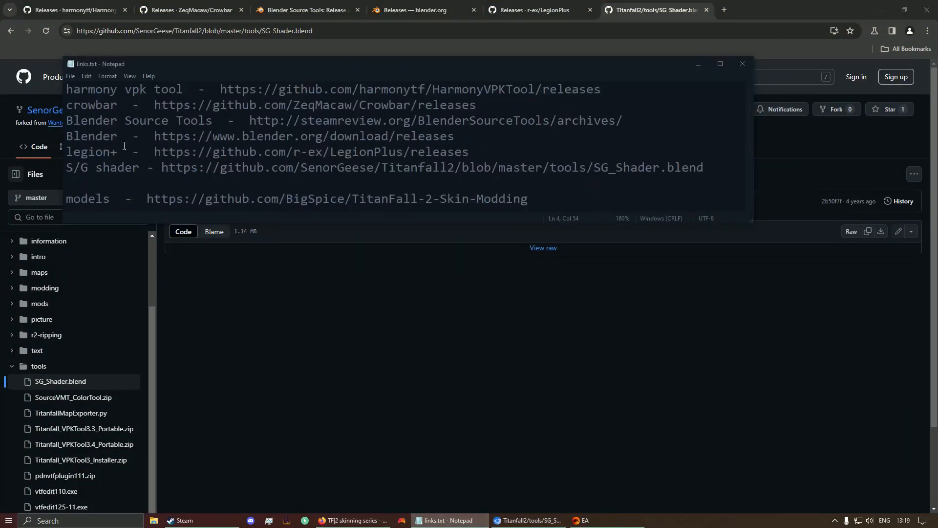
click(99, 3)
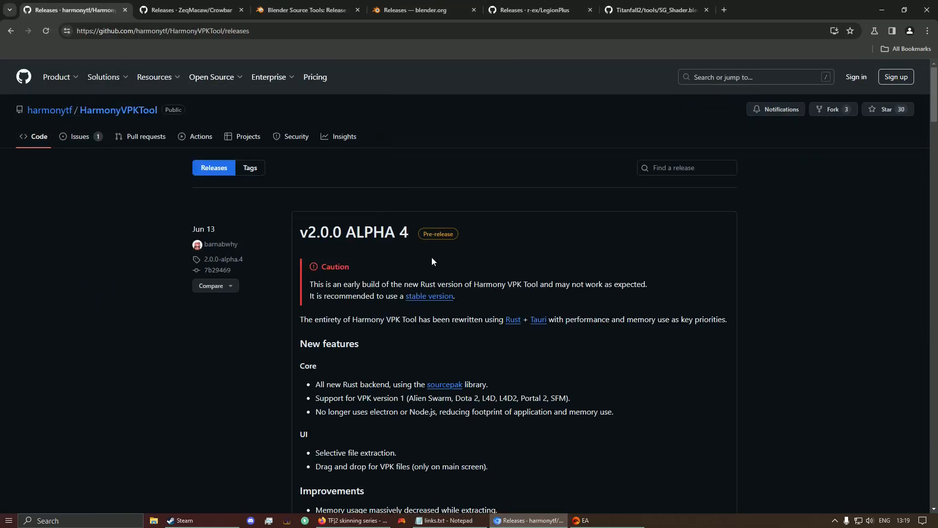
scroll(462, 231, down, 8)
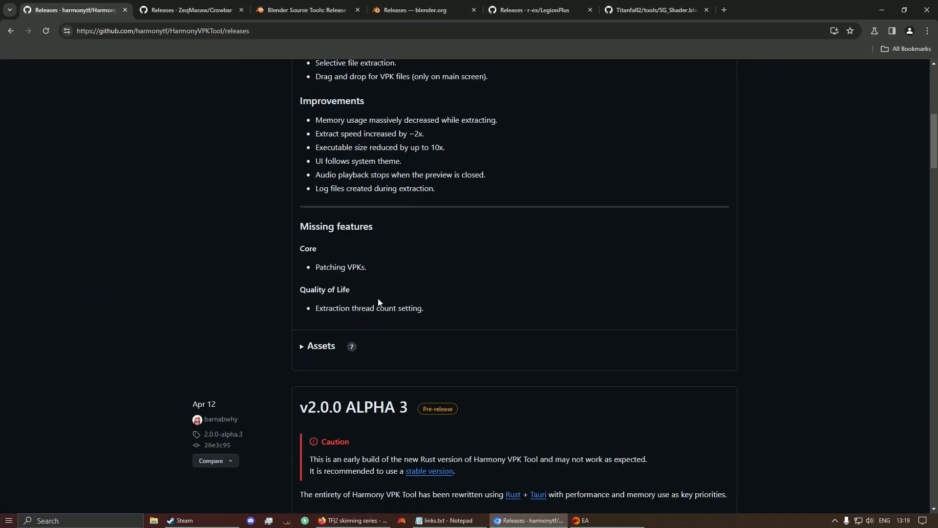
click(302, 347)
scroll(391, 293, down, 1)
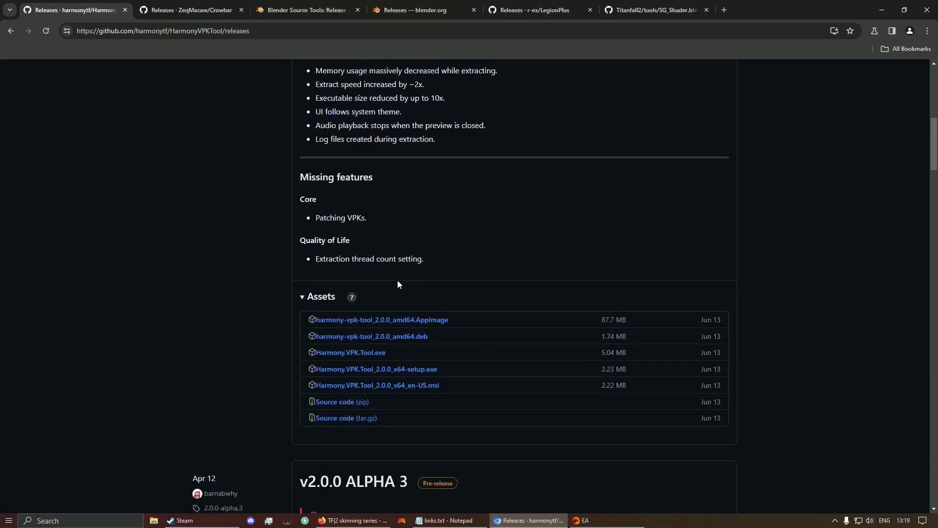
scroll(391, 274, down, 1)
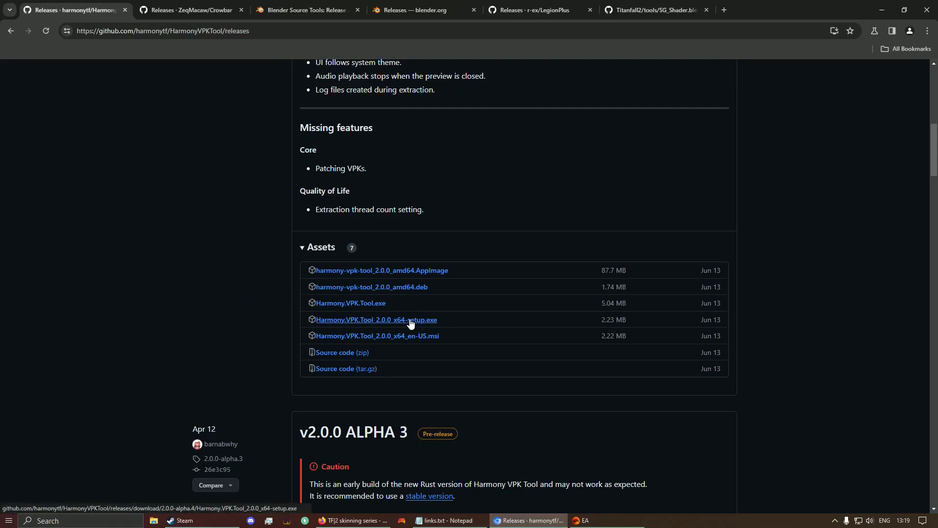
Step: Launch Harmony VPK Tool from the desktop, then close it again
click(883, 11)
double_click(204, 320)
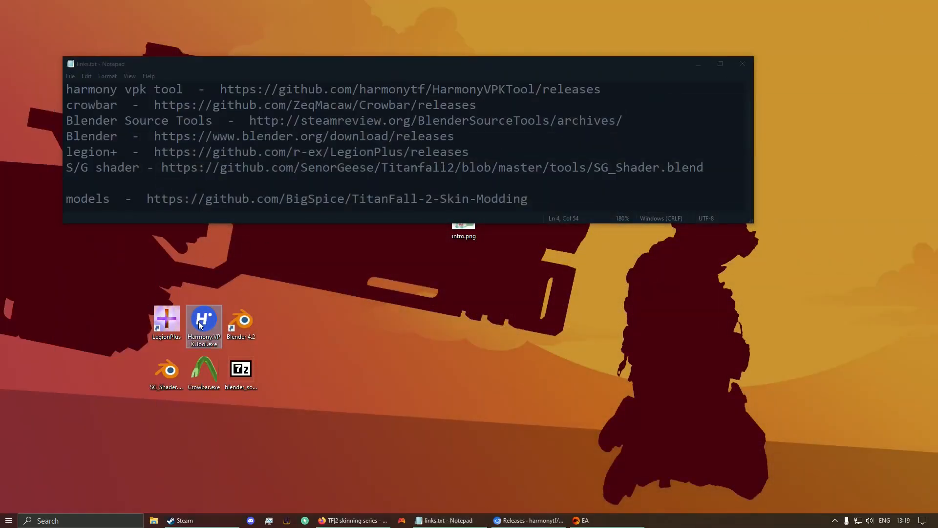
click(500, 46)
Step: Go to the Crowbar releases page and scroll to the 0.74 assets
click(529, 520)
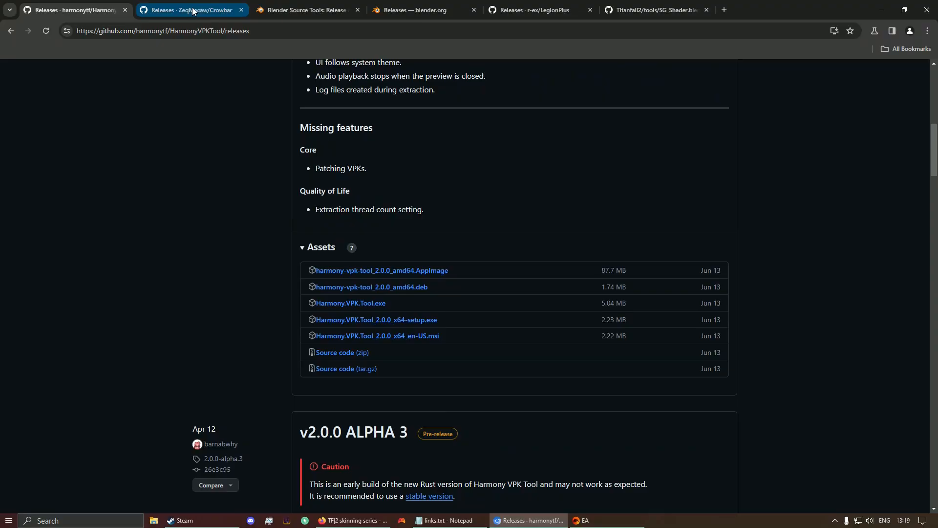
click(192, 10)
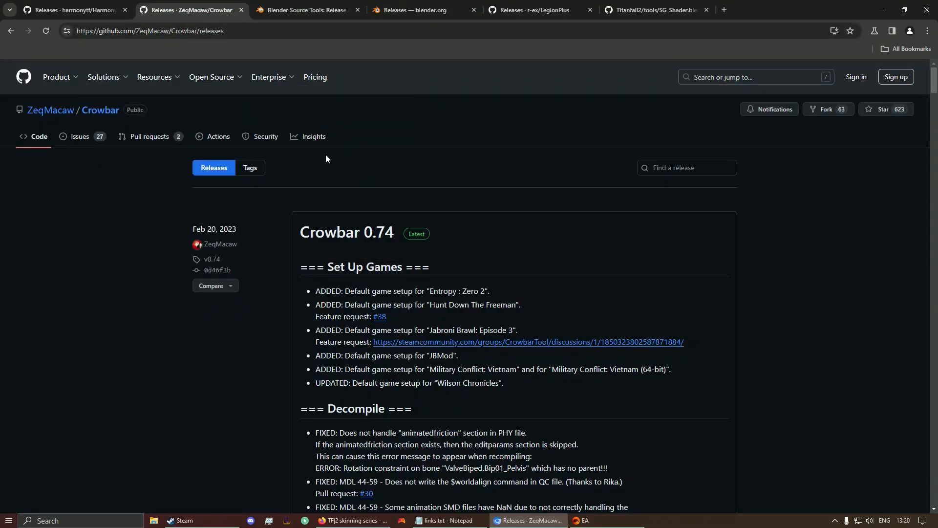
scroll(284, 177, down, 13)
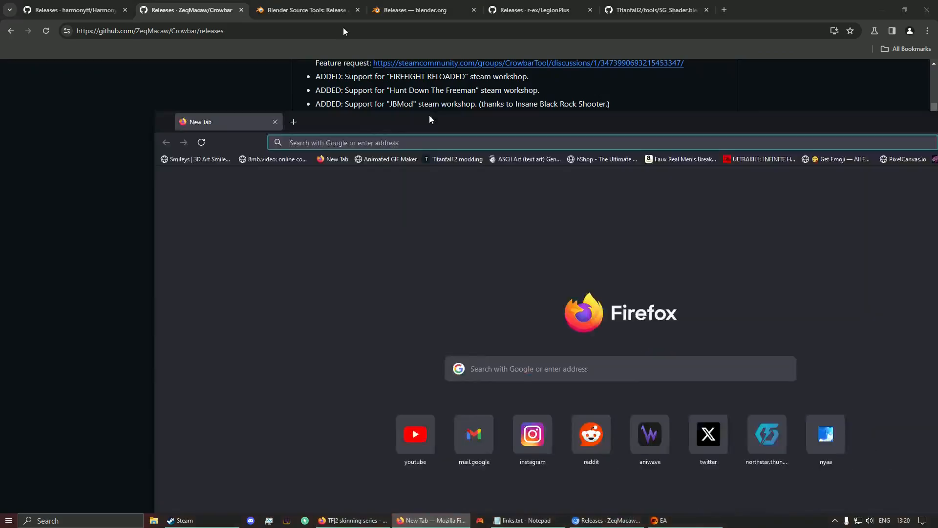
Step: Search '7zip' in Firefox, visit the official 7-zip.org homepage, then close Firefox
drag(430, 115, 253, 1)
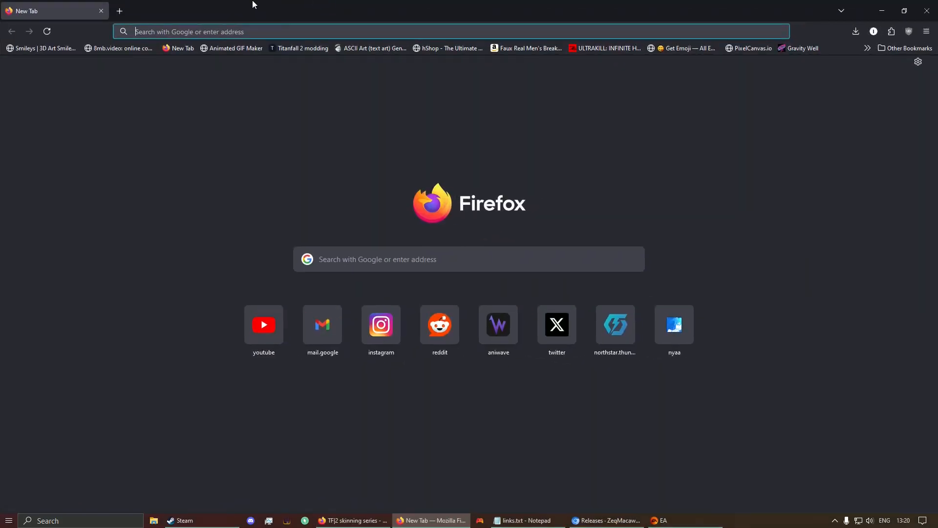
text(7zip)
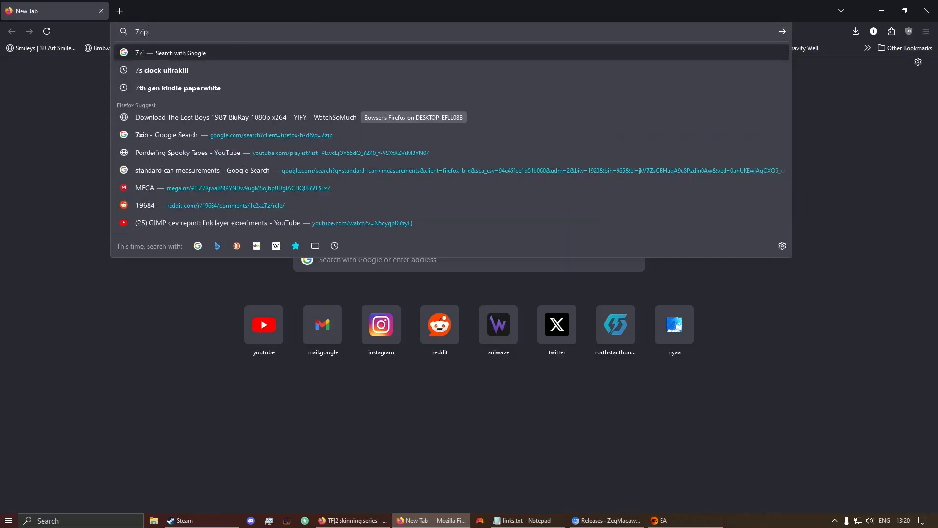
key(Return)
click(131, 149)
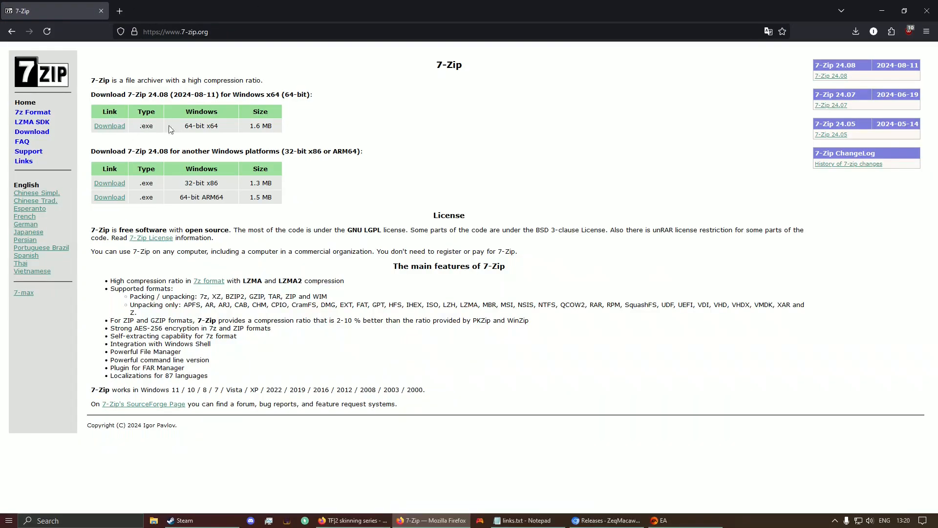
click(935, 1)
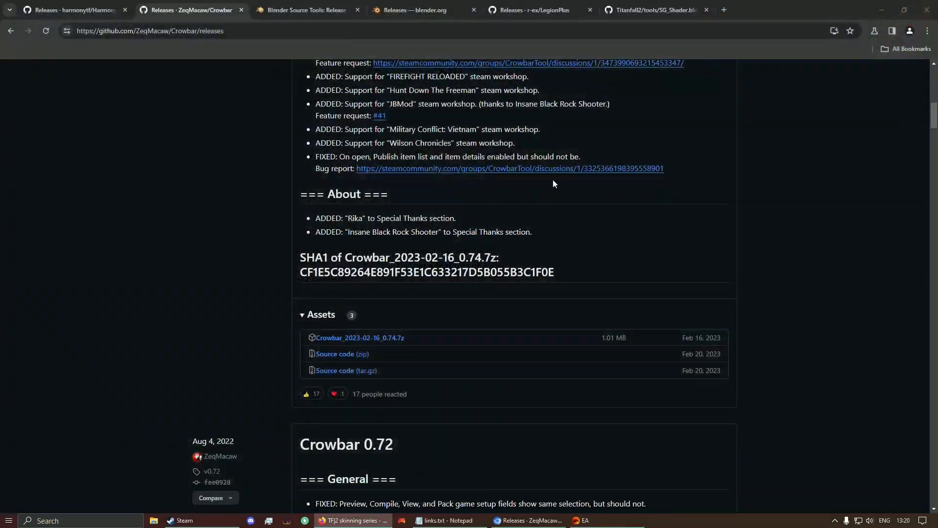
Step: Open the Blender source tools archive from the desktop, close it, and return to Chrome
click(882, 9)
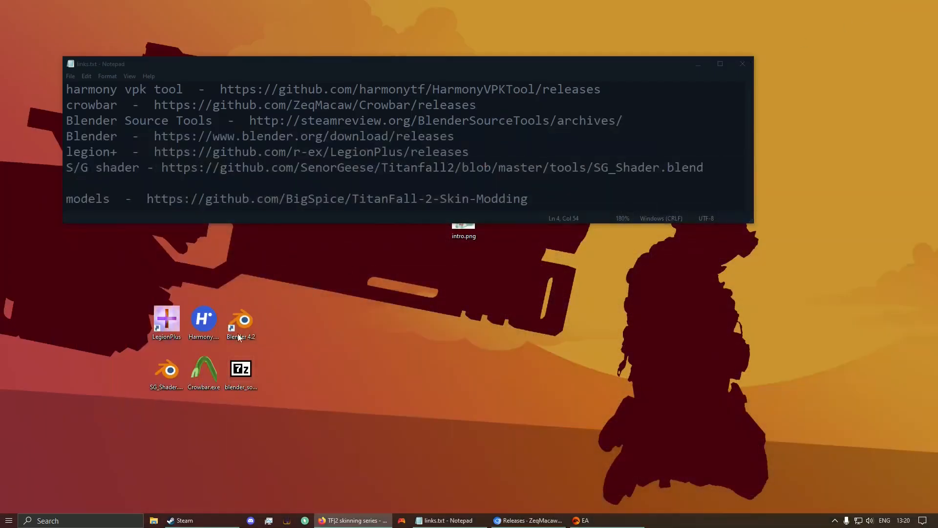
double_click(239, 368)
click(500, 202)
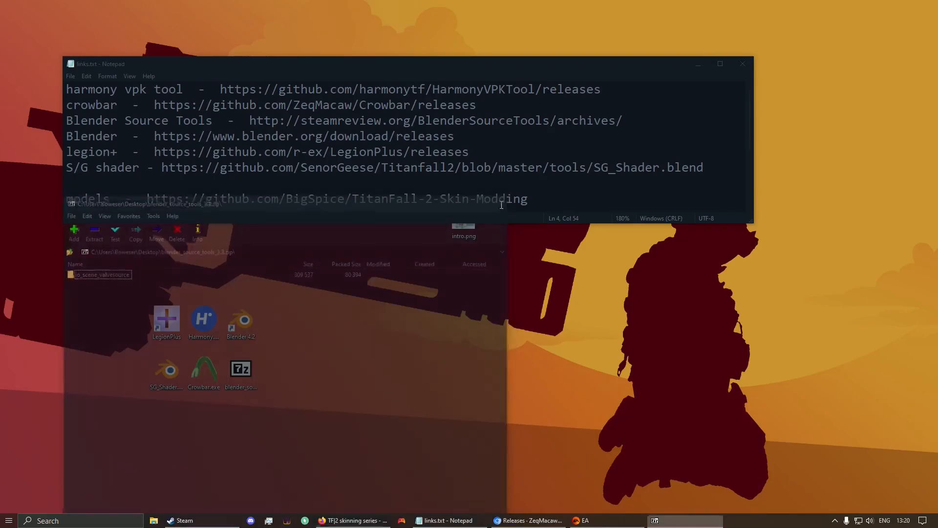
click(194, 379)
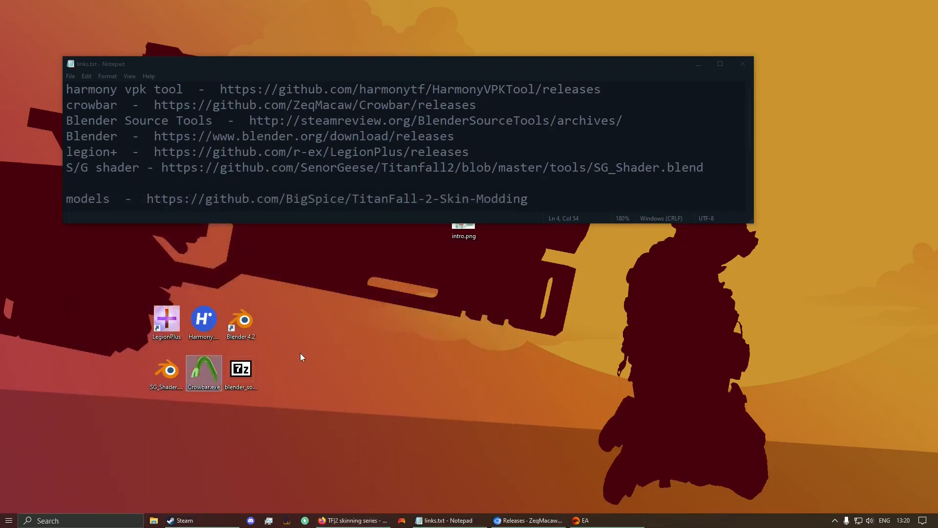
click(240, 366)
click(401, 438)
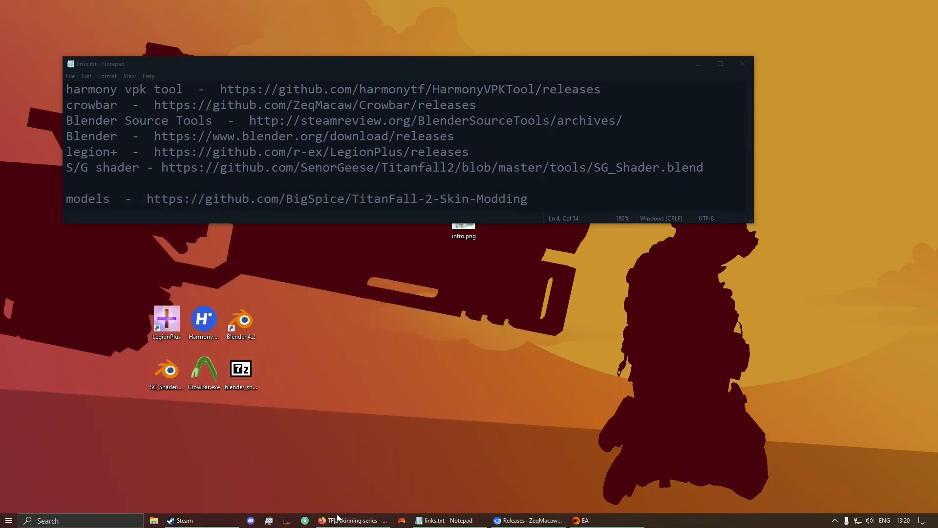
click(528, 520)
Step: Move the blender.org releases tab ahead of Source Tools and open the Blender 4.2 LTS page
click(338, 10)
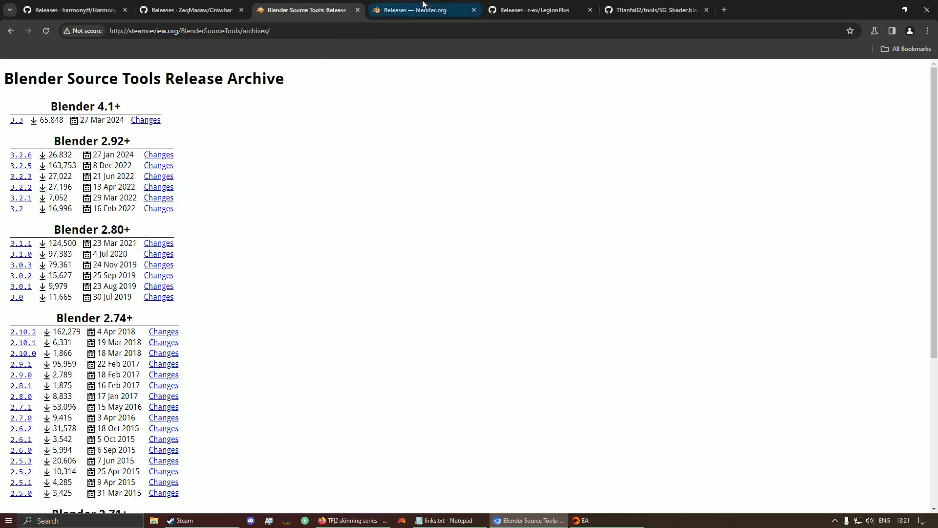
drag(423, 4, 308, 7)
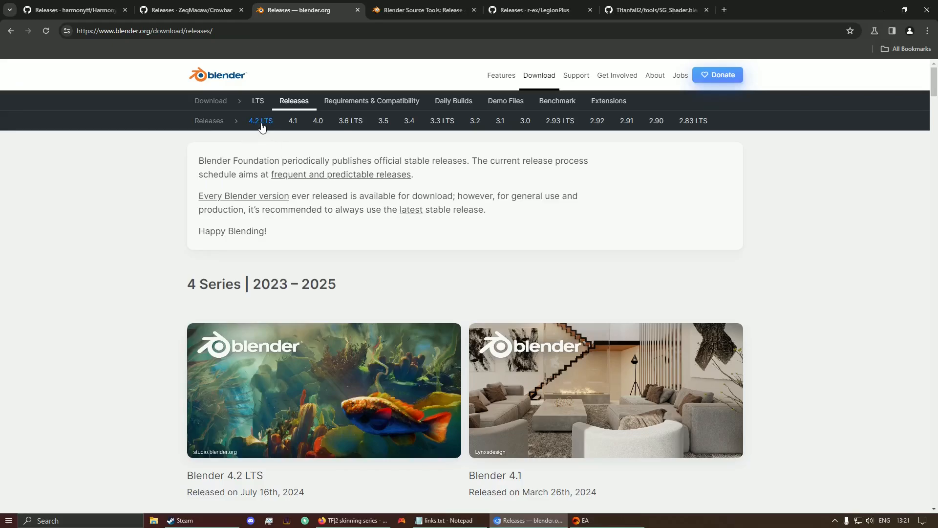
scroll(144, 144, down, 2)
scroll(143, 144, down, 2)
scroll(146, 142, up, 4)
click(255, 131)
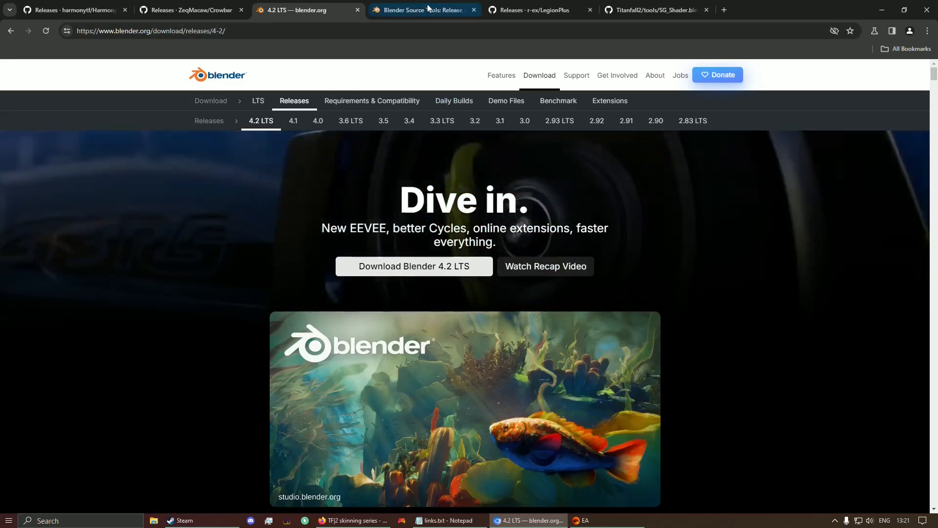
Step: Return to the Blender Source Tools tab, minimize Chrome and launch Blender 4.2
click(428, 7)
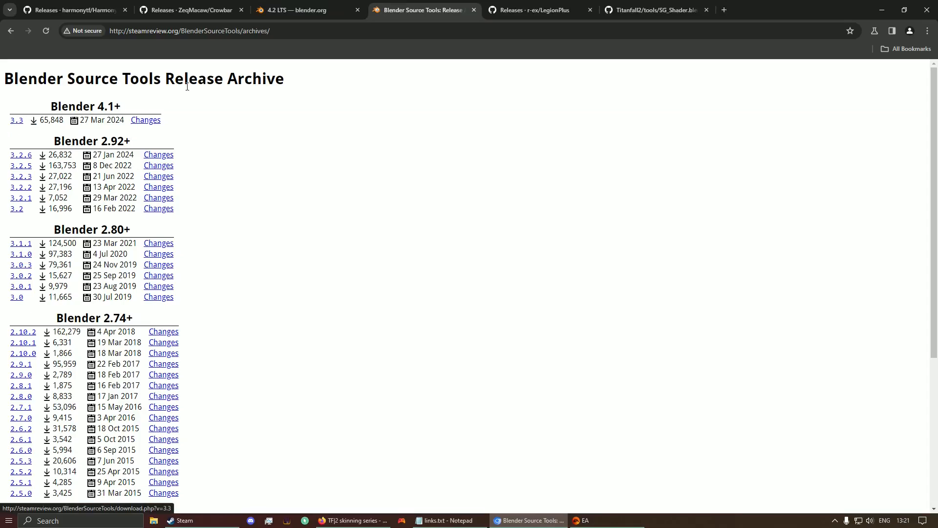
click(882, 10)
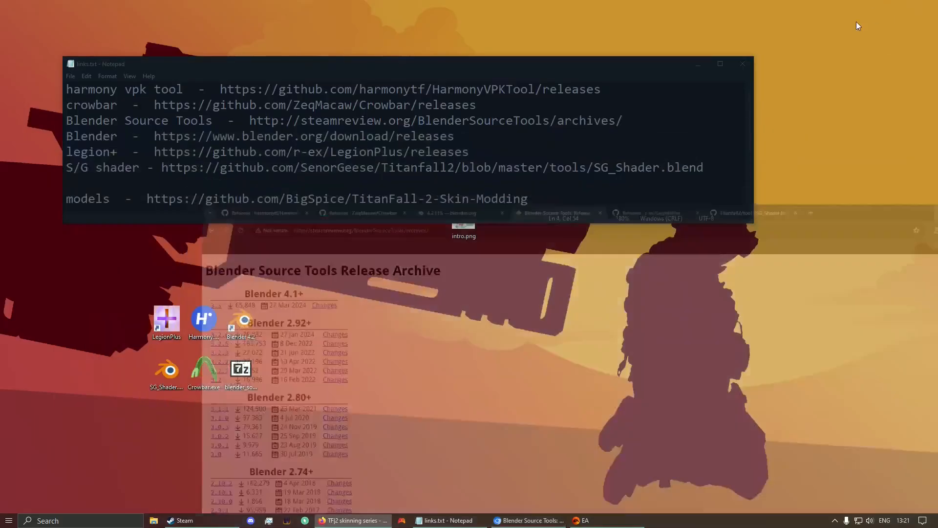
double_click(251, 328)
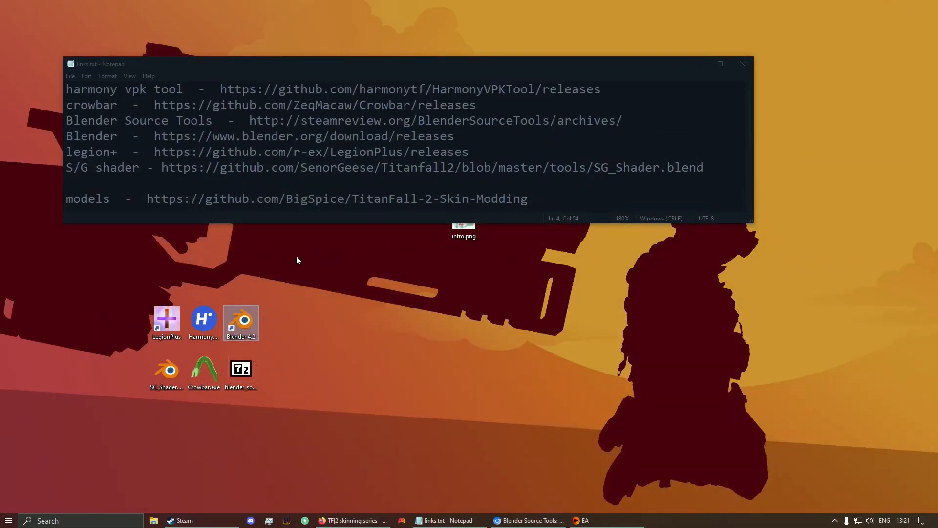
Step: Open Edit > Preferences > Add-ons, choose Install from Disk, then cancel and close Preferences
click(39, 18)
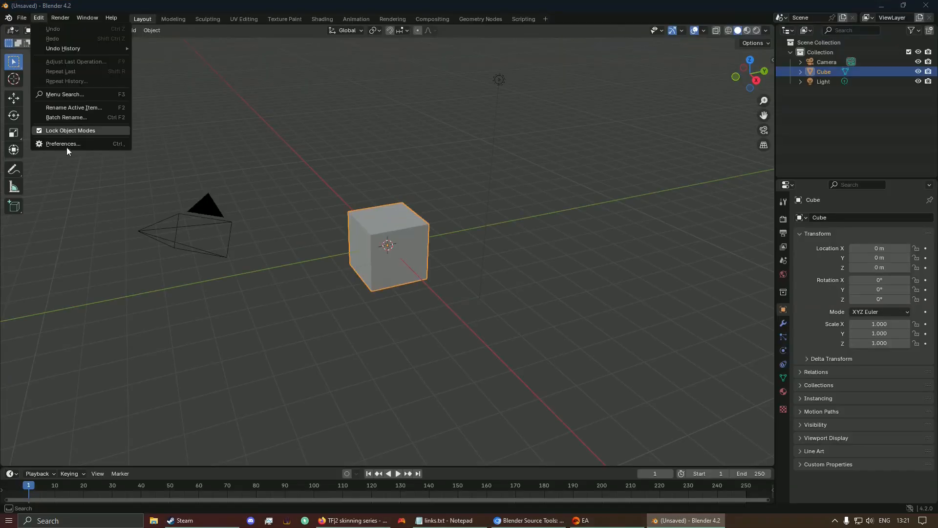
click(67, 146)
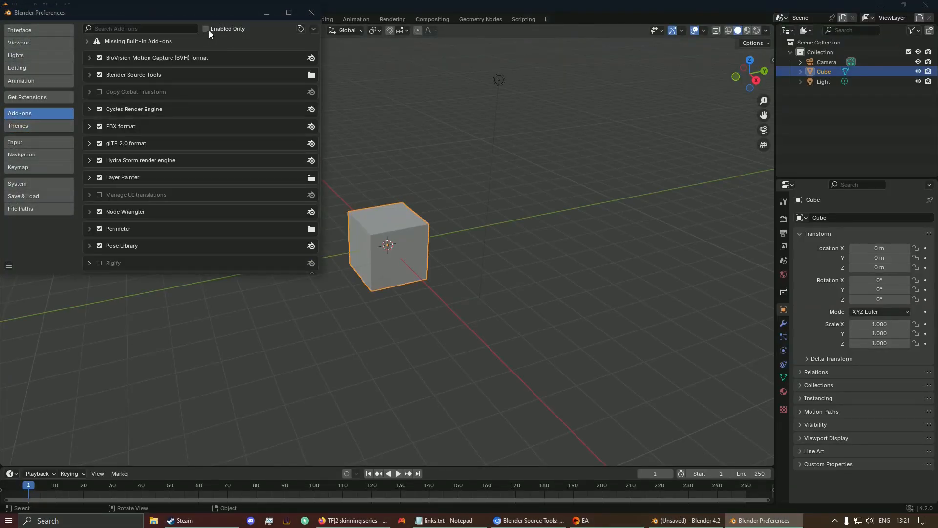
click(310, 31)
click(280, 53)
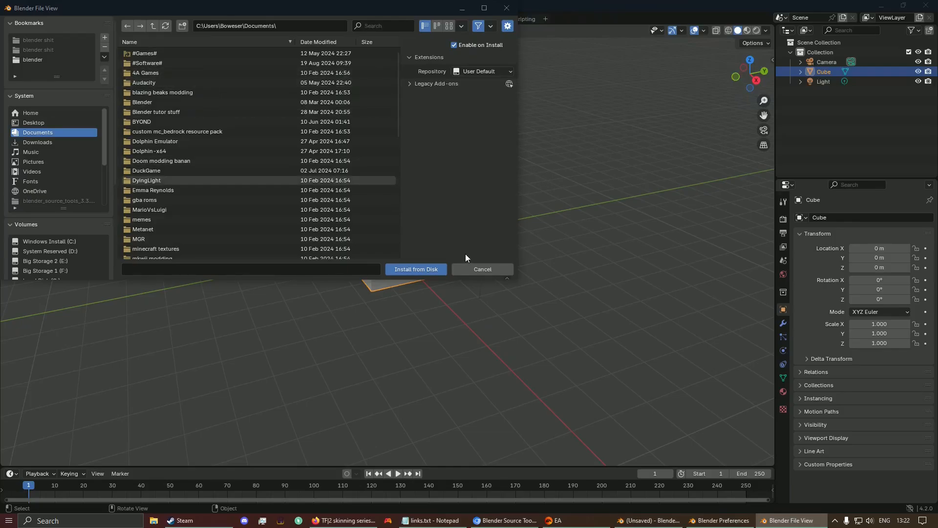
click(468, 267)
click(319, 16)
click(523, 11)
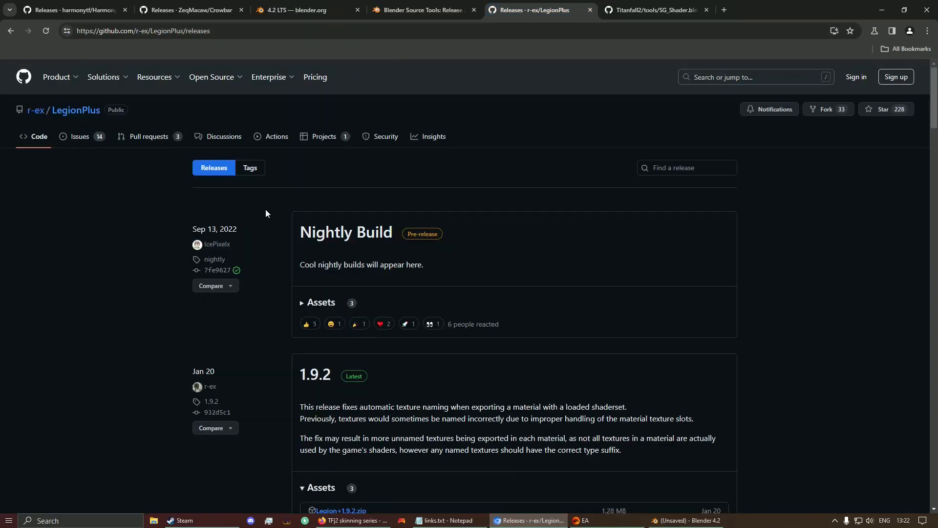
Step: Review the Legion+ releases page, expanding Nightly Build assets and finding the 1.9.2 release
click(309, 302)
scroll(331, 202, down, 2)
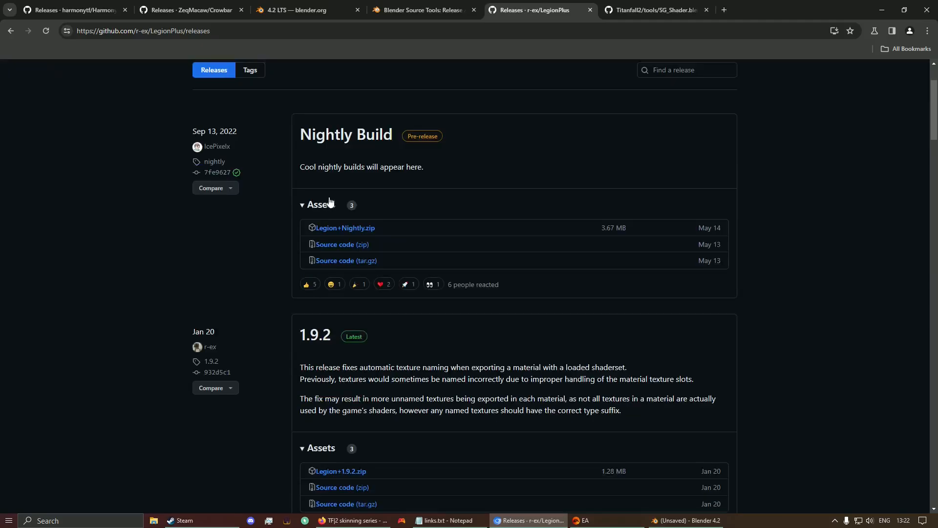
click(330, 202)
scroll(283, 175, down, 4)
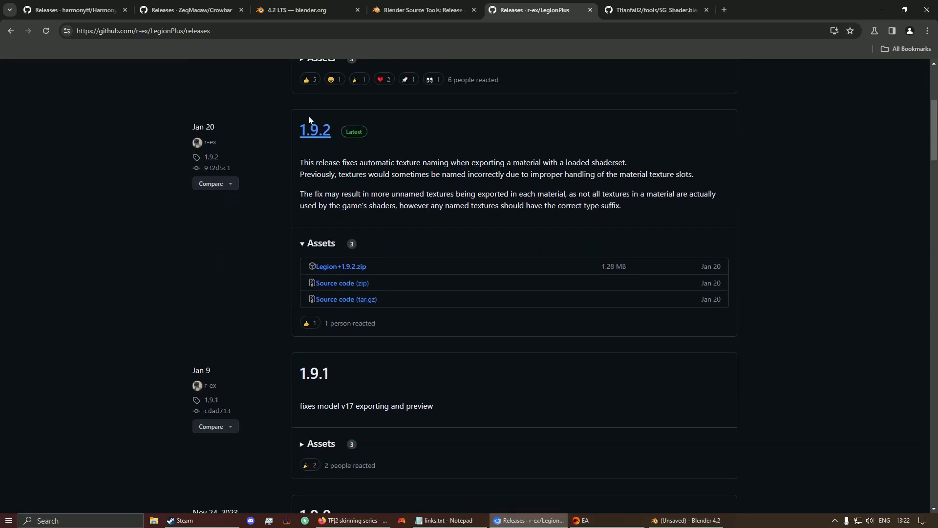
drag(298, 129, 350, 162)
click(445, 193)
Step: Open the LegionPlus shortcut's file location on the desktop, then close that folder
click(883, 10)
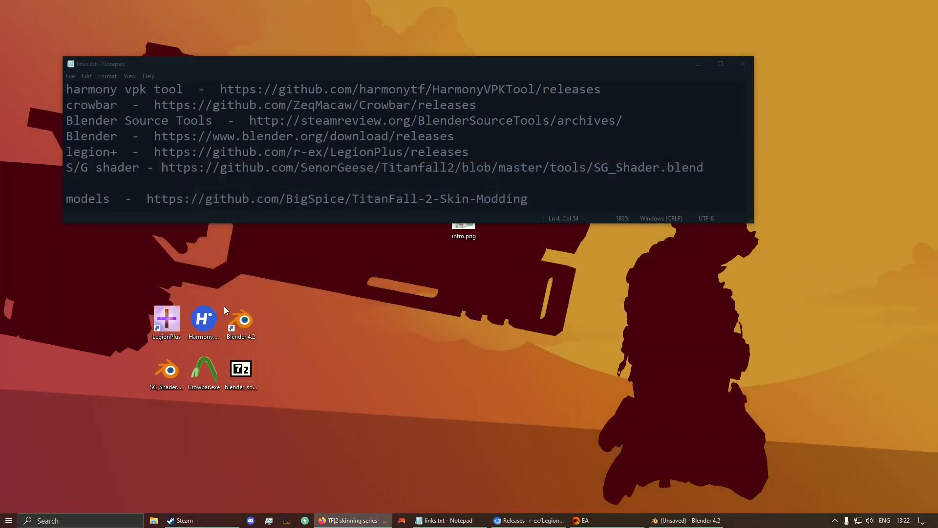
right_click(159, 306)
click(205, 113)
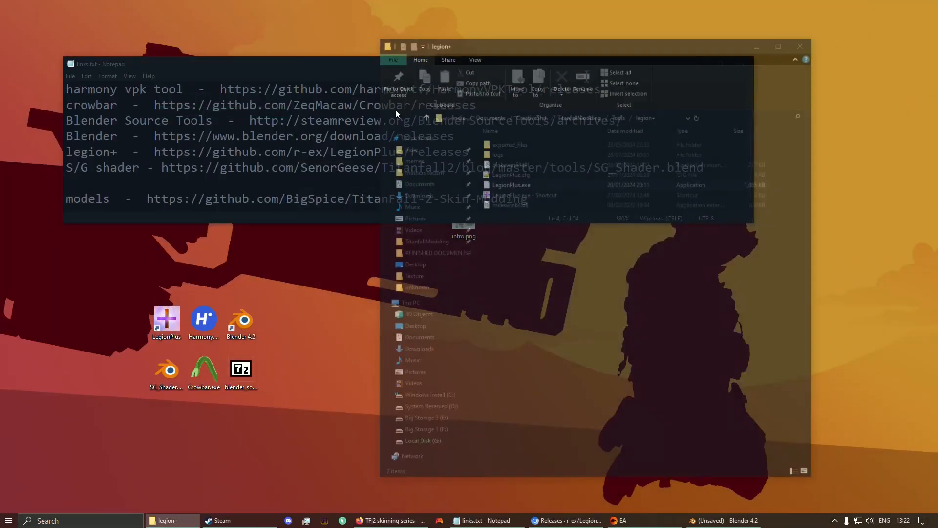
click(483, 243)
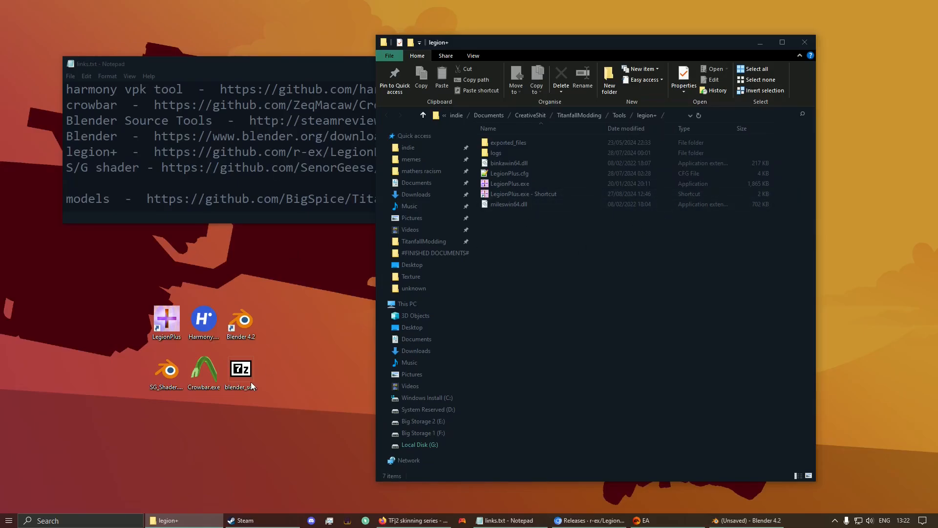
key(alt+F4)
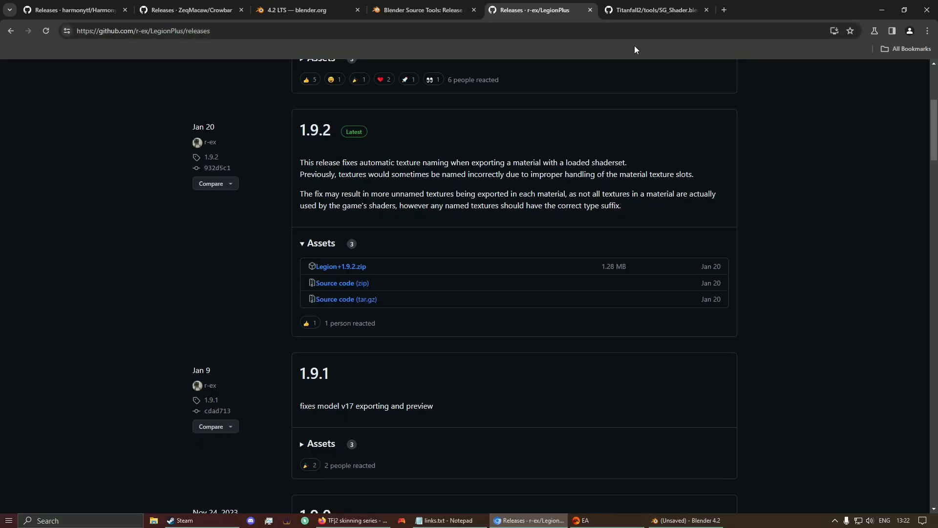
Step: Download the raw SG_Shader.blend file from GitHub, then bring up the EA app library
click(637, 8)
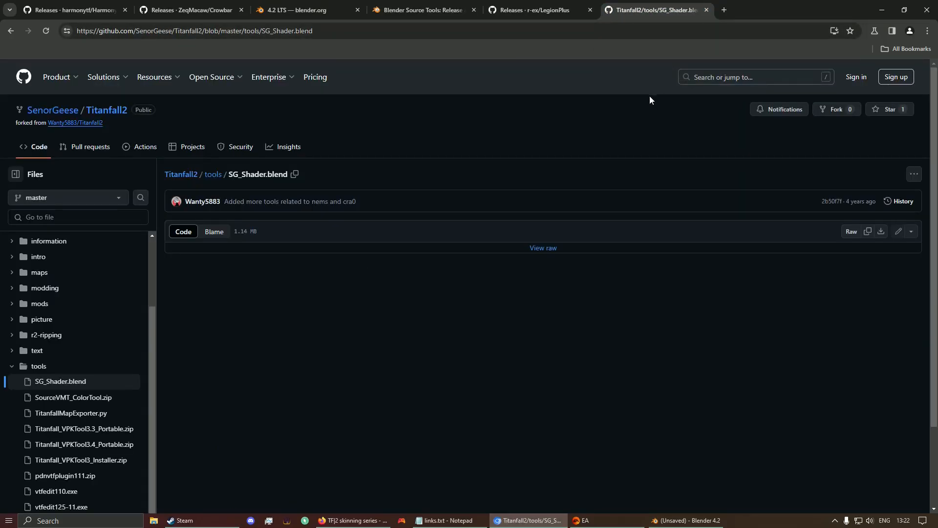
click(882, 236)
click(882, 10)
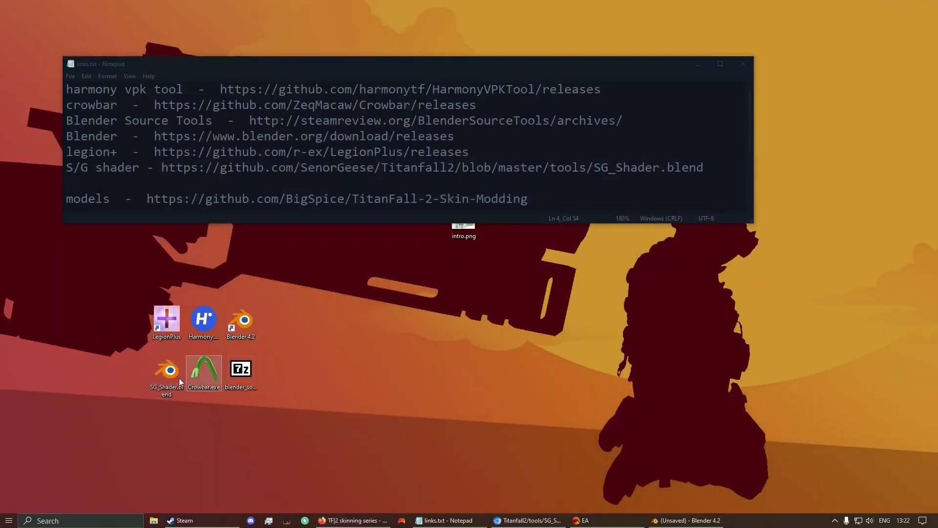
drag(129, 342, 197, 422)
click(195, 418)
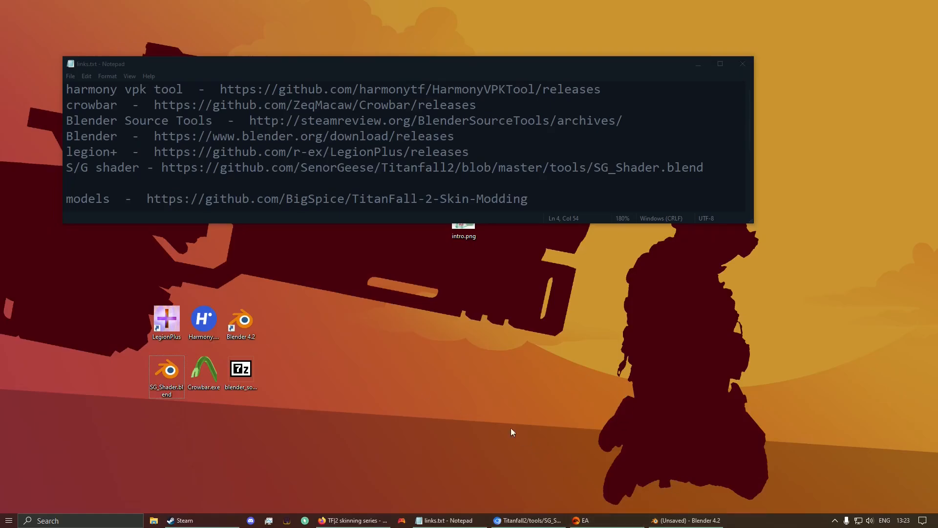
drag(393, 279, 564, 383)
click(583, 520)
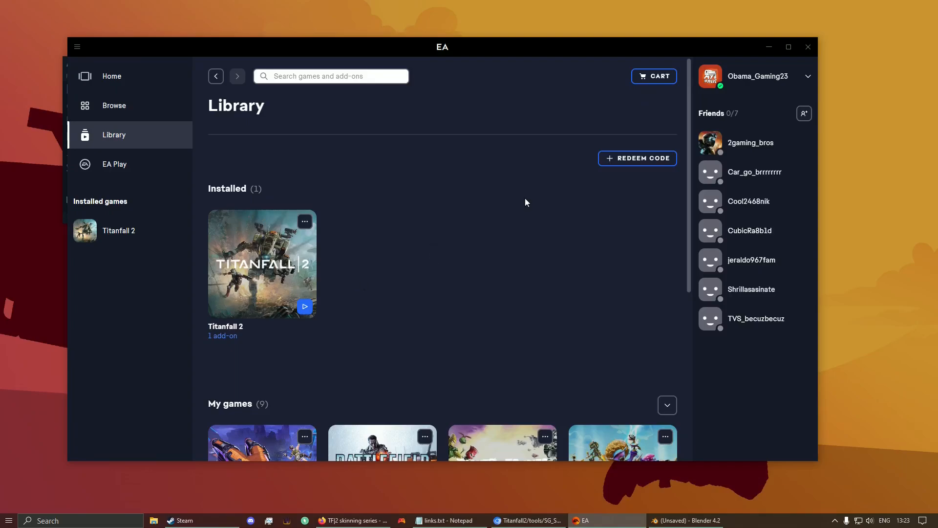
Step: Check Titanfall 2's properties in the EA app to find its F:\Titanfall2 install folder
click(304, 221)
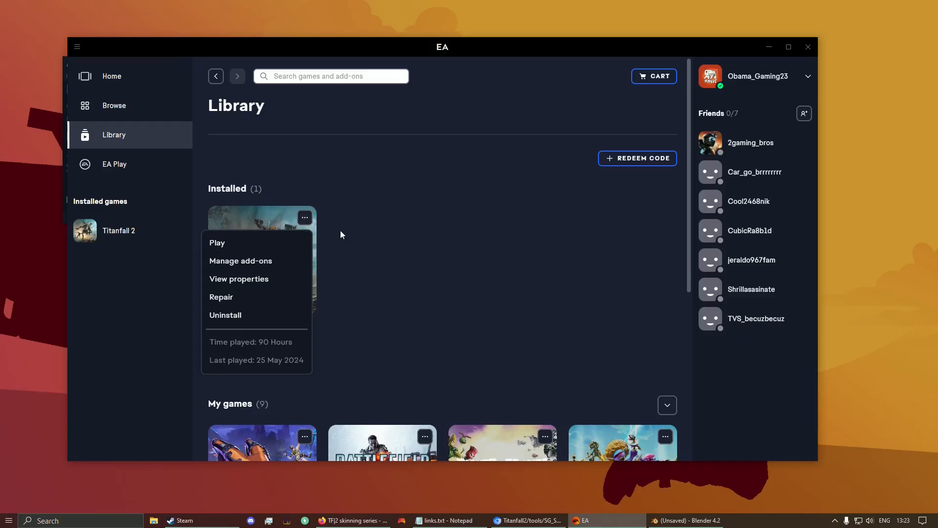
click(259, 279)
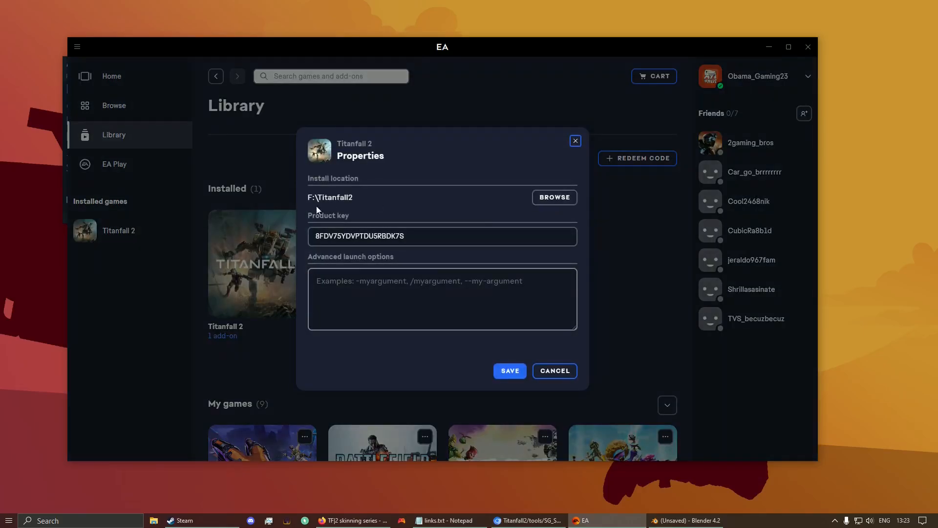
click(547, 210)
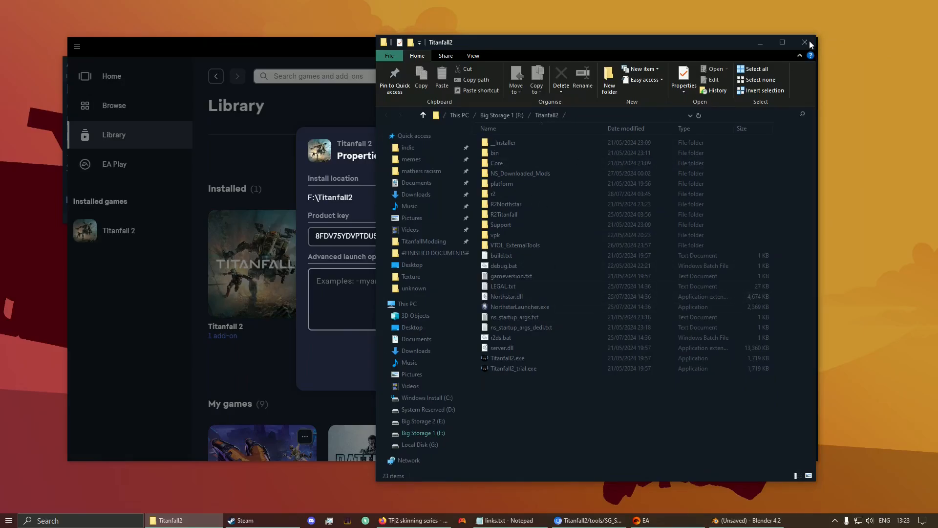
click(809, 42)
click(770, 67)
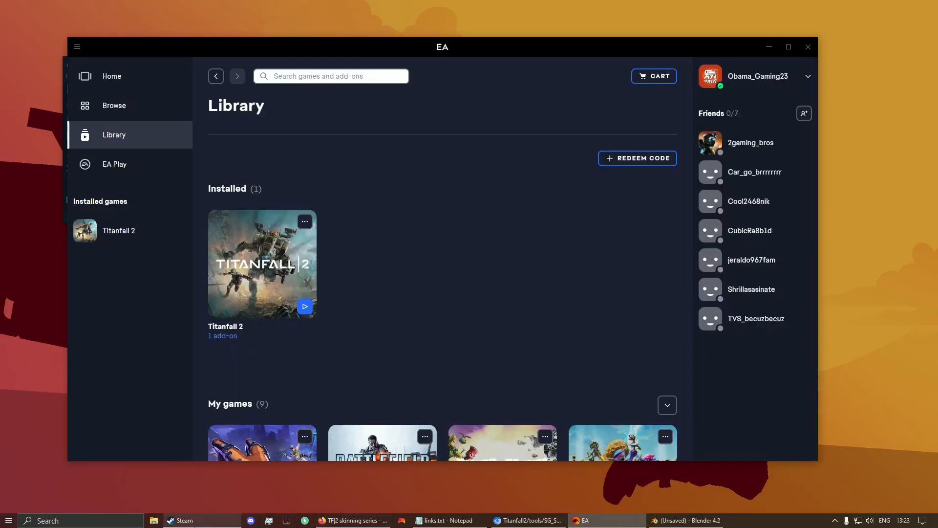
Step: Look at Northstar's Manage options in the Steam library, then close them
click(203, 521)
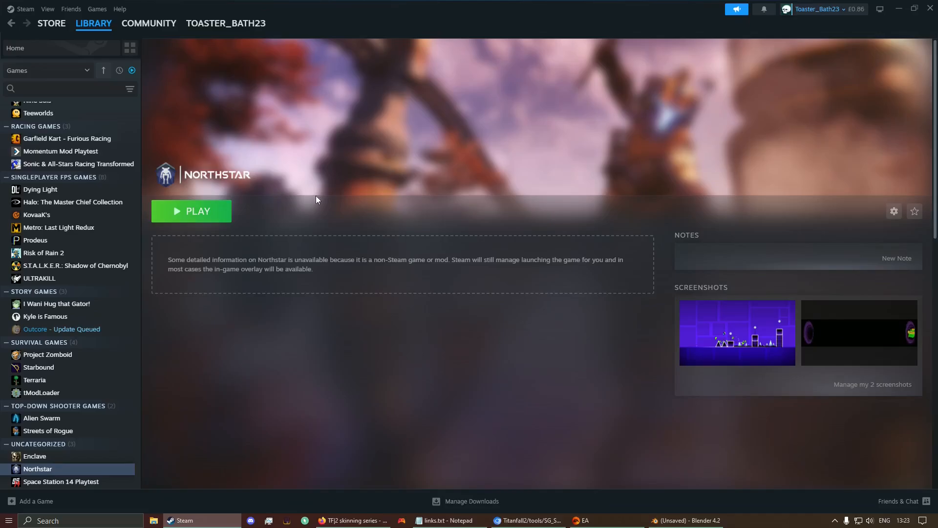
click(894, 213)
mouse_move(874, 262)
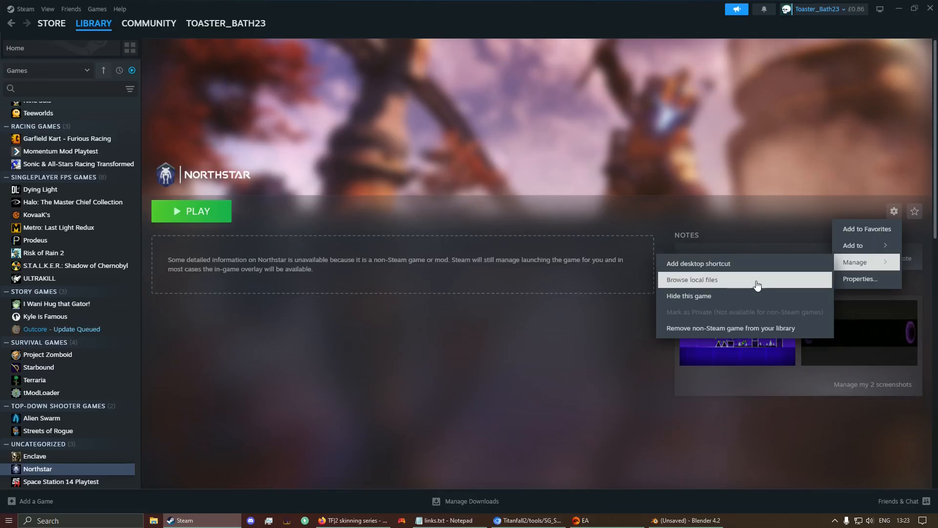
click(892, 28)
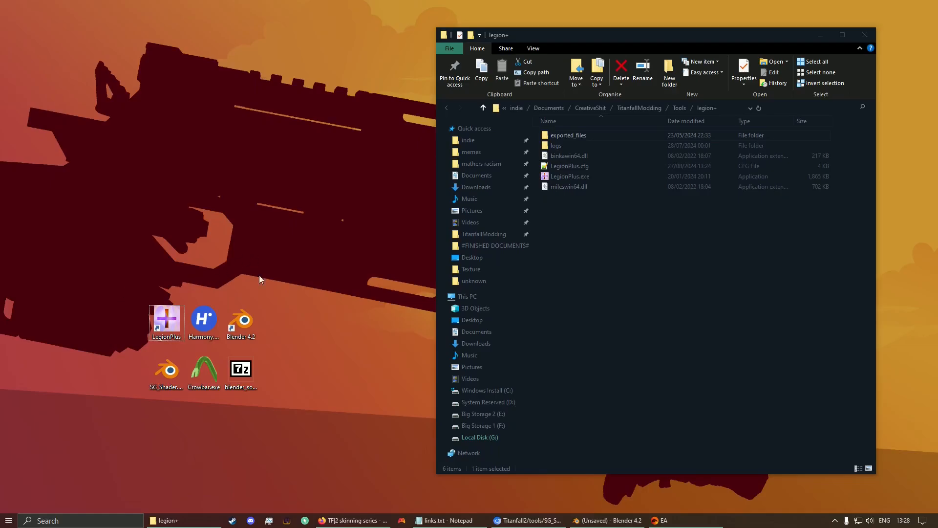
Step: Launch Legion+, start Load File, and copy the F:\Titanfall2 install path from Explorer
double_click(561, 177)
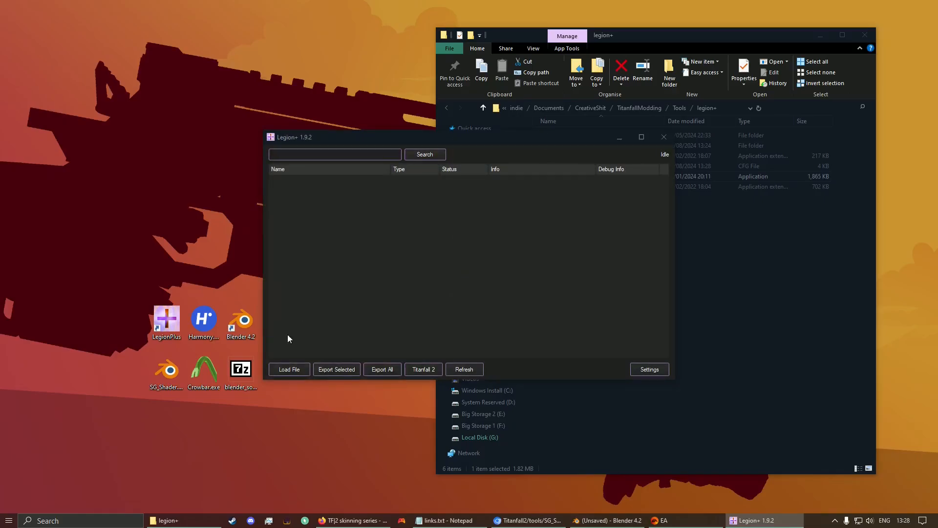
click(294, 369)
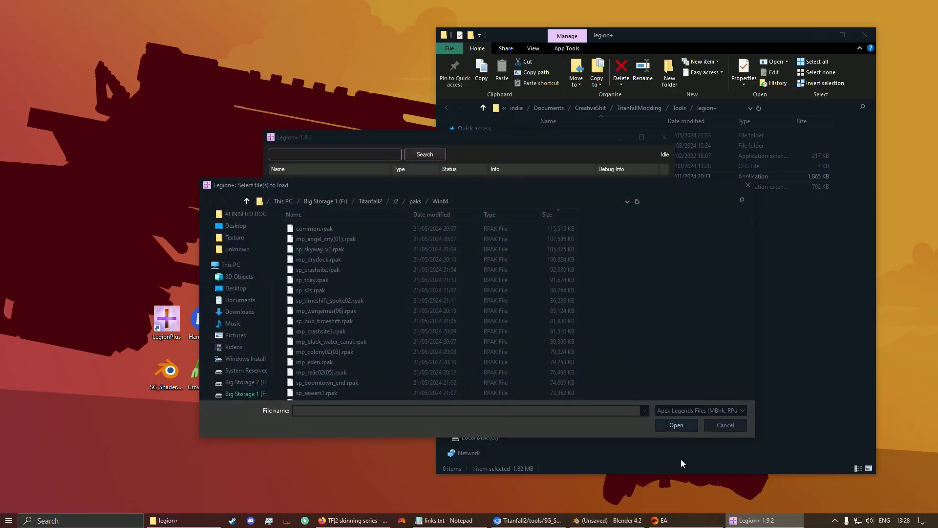
click(661, 521)
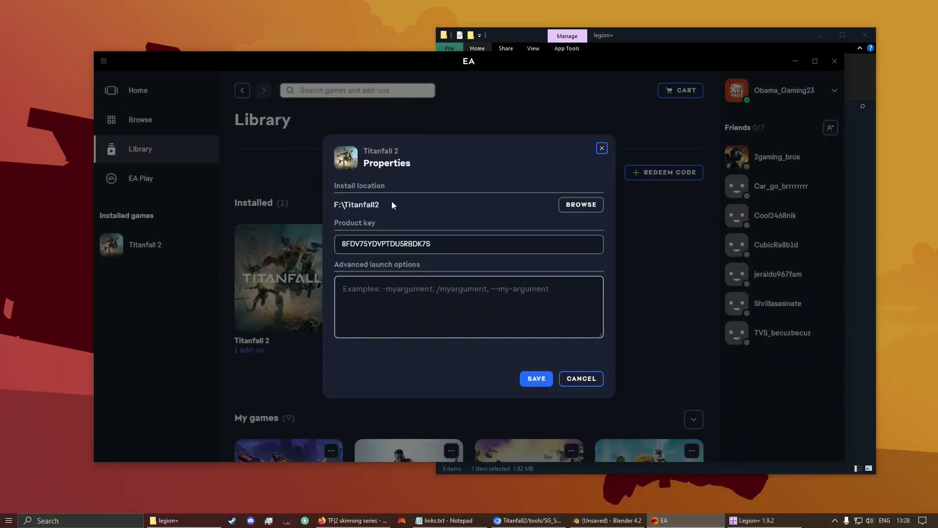
click(581, 204)
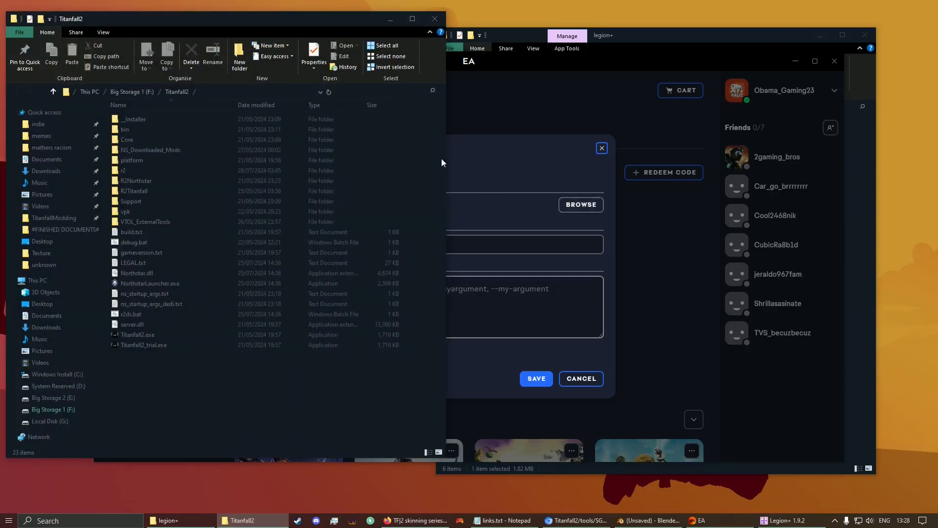
drag(324, 20, 337, 42)
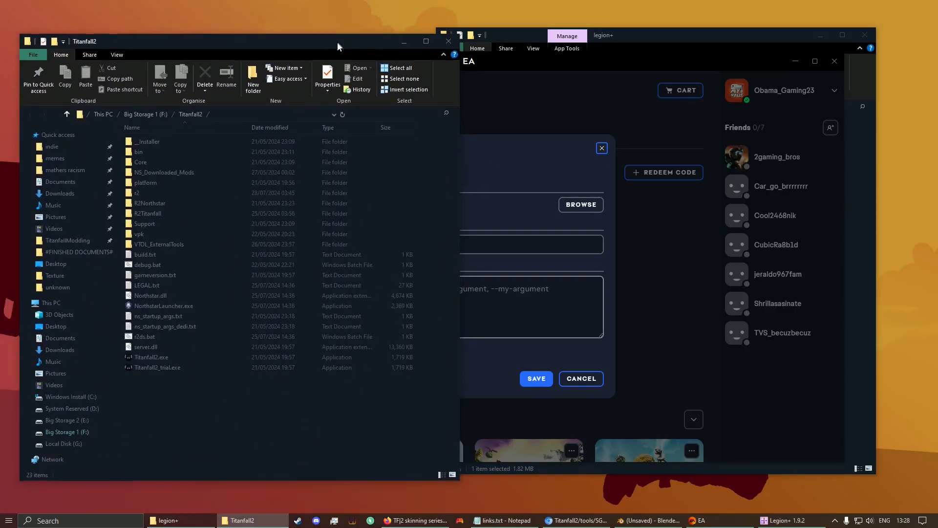
click(212, 115)
key(ctrl+c)
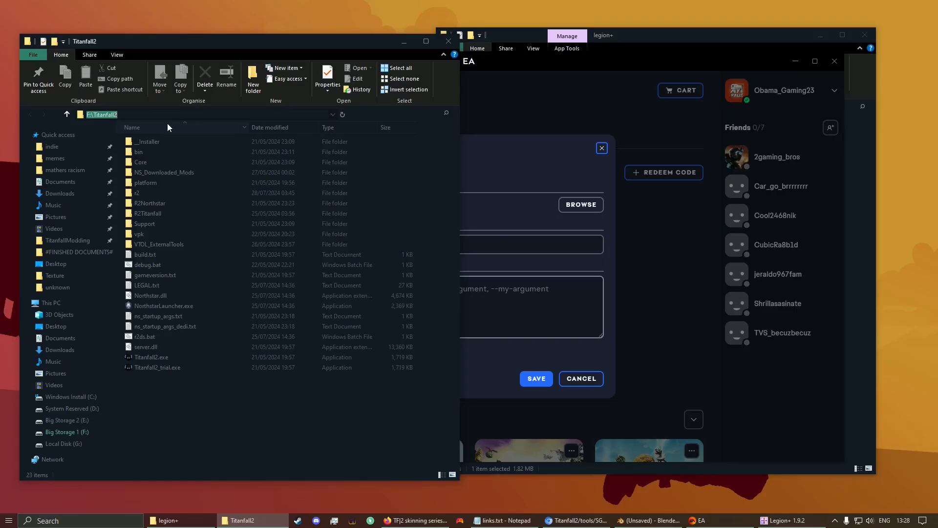
click(448, 41)
click(834, 61)
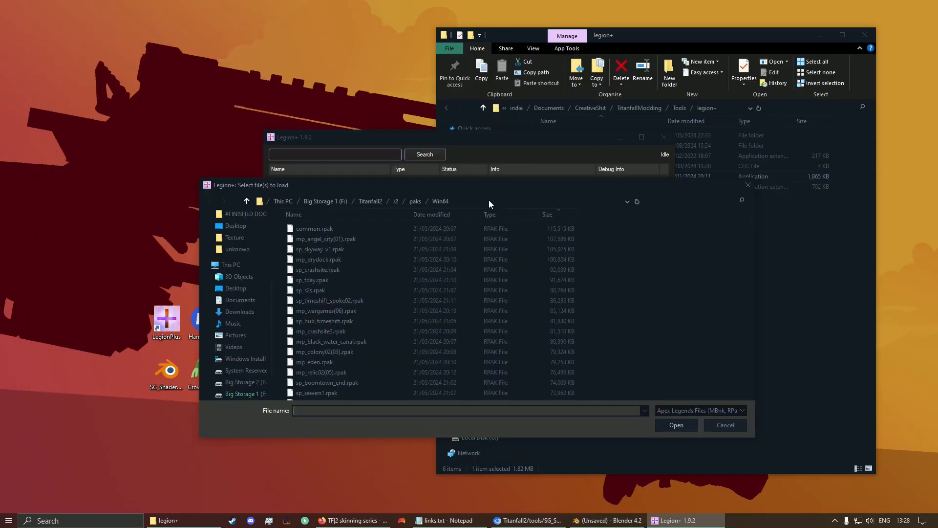
Step: Paste F:\Titanfall2 into the load dialog and open r2\paks\Win64\common.rpak
click(506, 200)
key(ctrl+v)
key(Return)
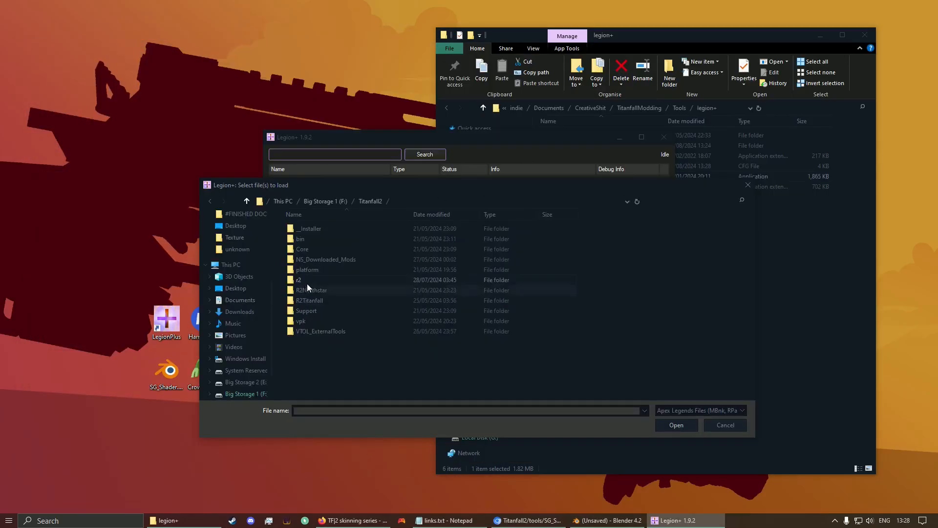
double_click(307, 283)
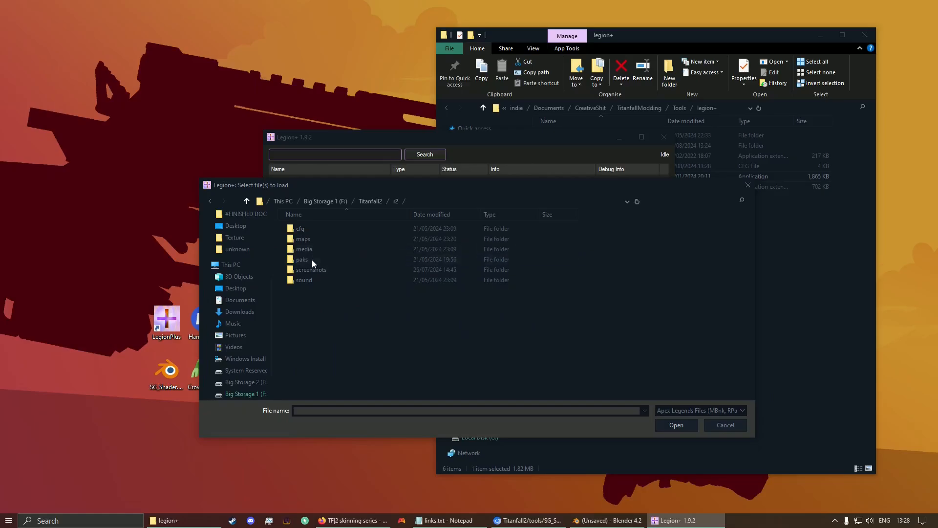
double_click(311, 259)
double_click(307, 231)
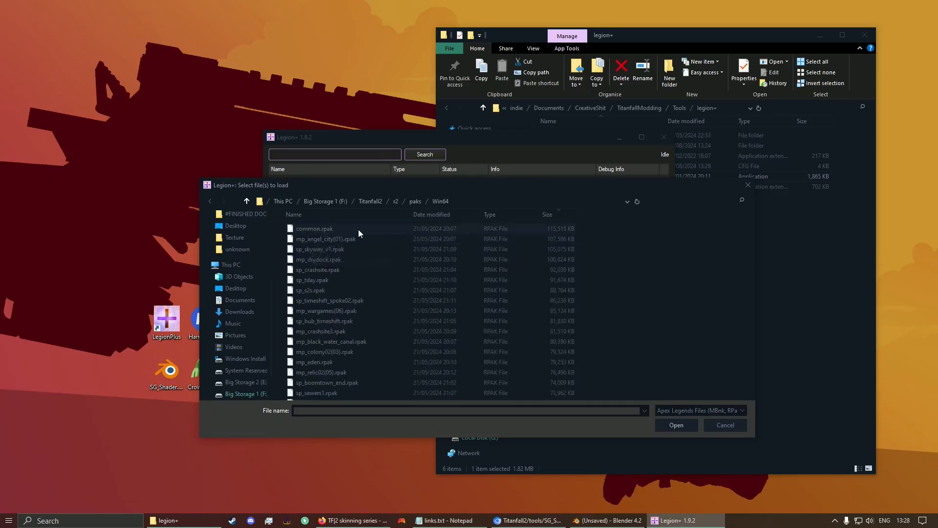
double_click(321, 229)
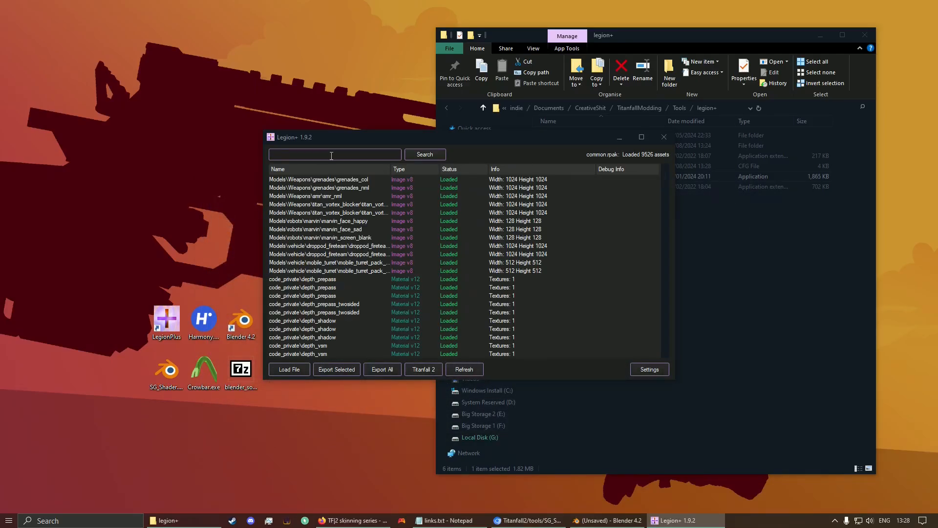
Step: Filter Legion+ assets by 'car' and export the CAR_smg material with its texture maps
key(Return)
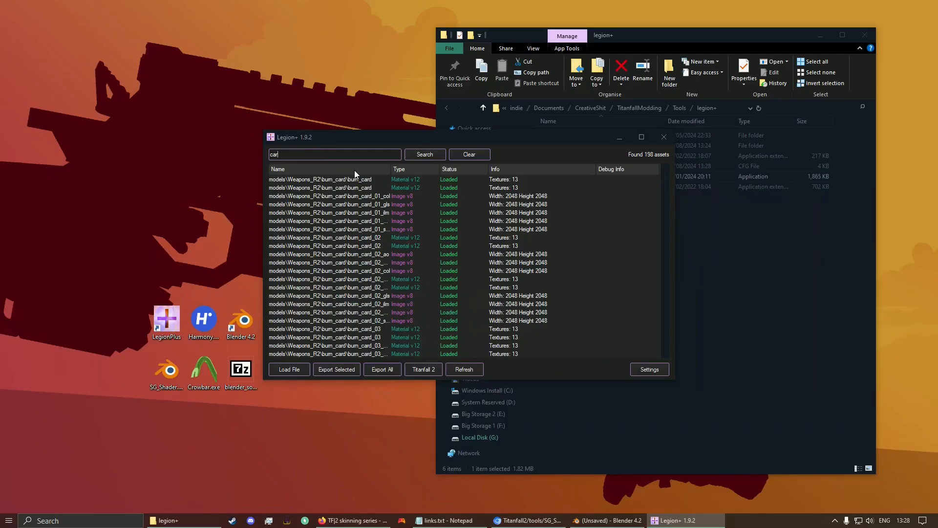
scroll(426, 215, down, 15)
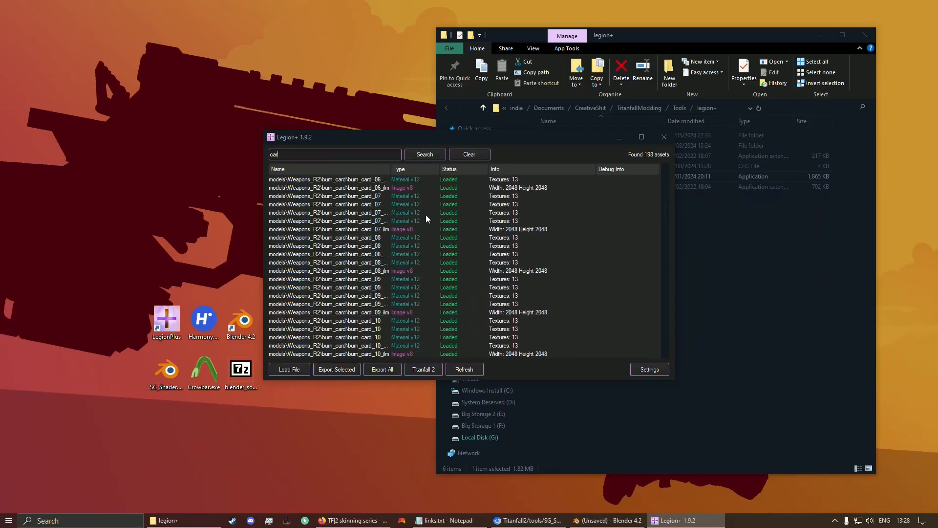
scroll(426, 215, down, 10)
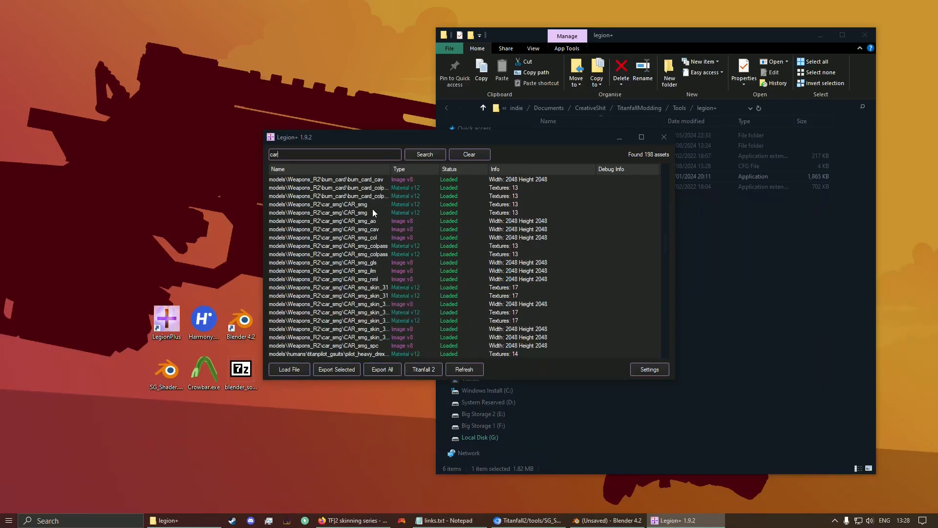
click(369, 212)
scroll(368, 205, up, 1)
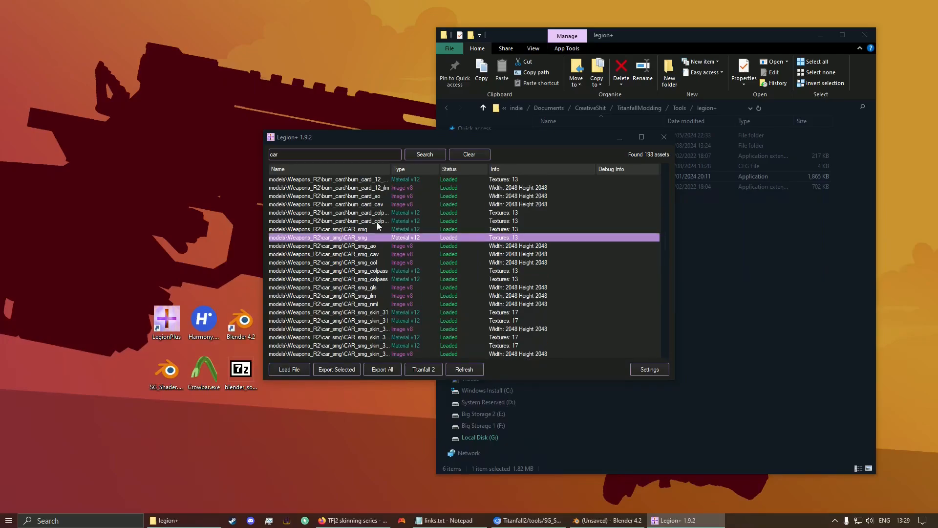
click(406, 229)
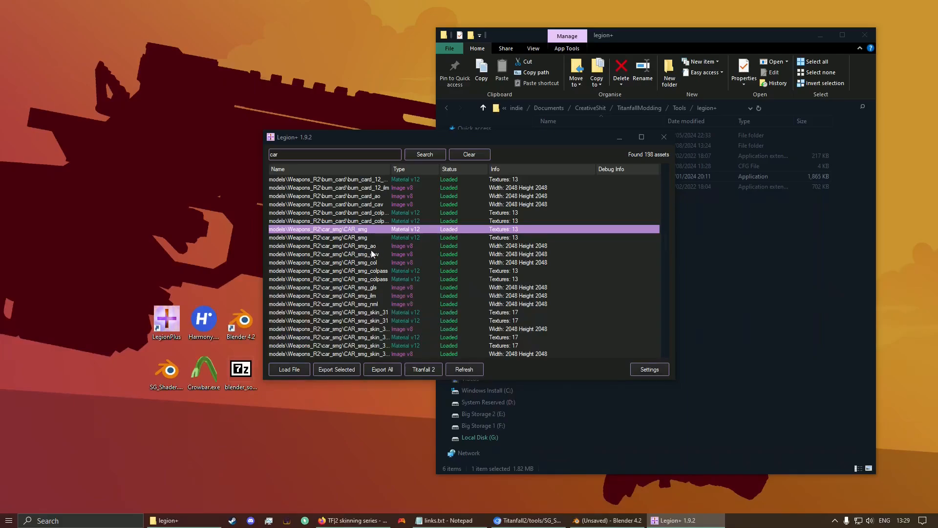
click(369, 253)
key(Down)
key(Up)
key(Up)
key(Up)
key(Up)
double_click(323, 233)
click(697, 255)
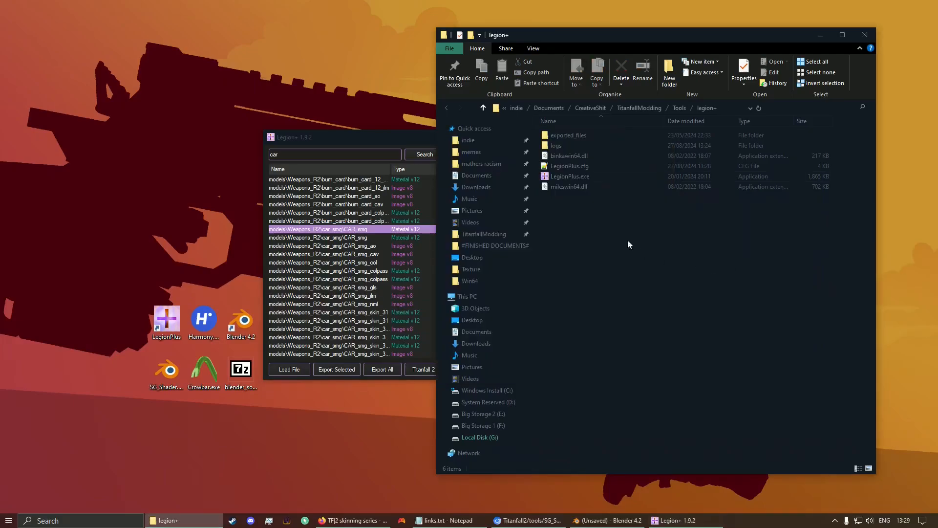
Step: Open exported_files\materials\CAR_smg and preview CAR_smg_col.png, then CAR_smg_gls.png, in Photos
double_click(577, 133)
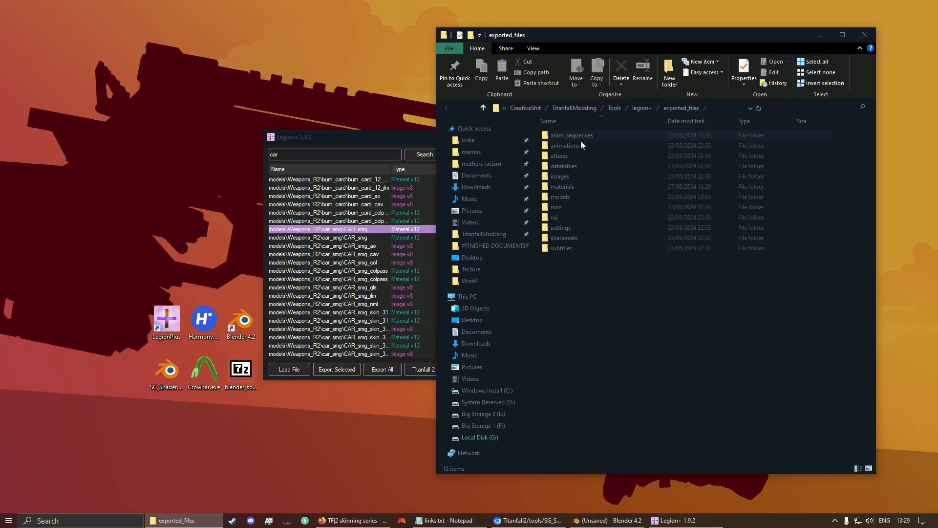
double_click(567, 184)
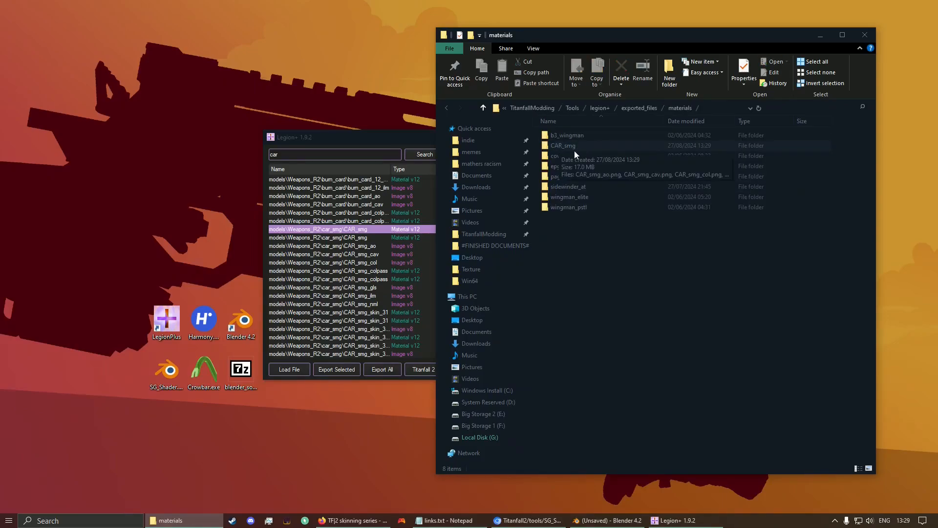
double_click(571, 145)
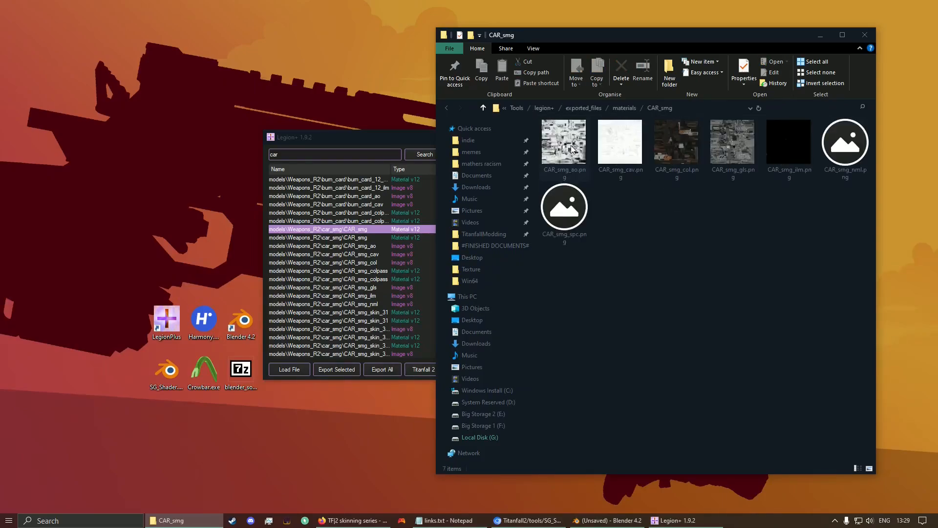
click(689, 155)
double_click(690, 154)
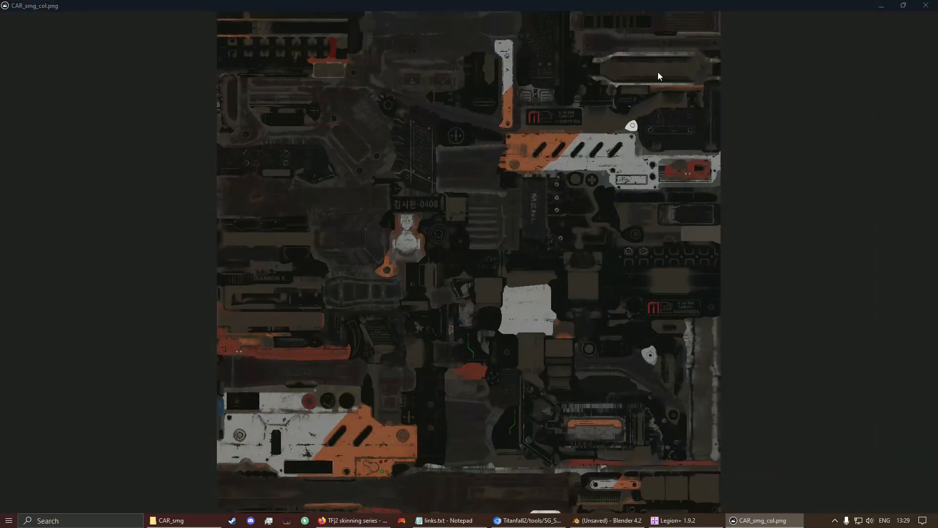
key(Right)
key(Right)
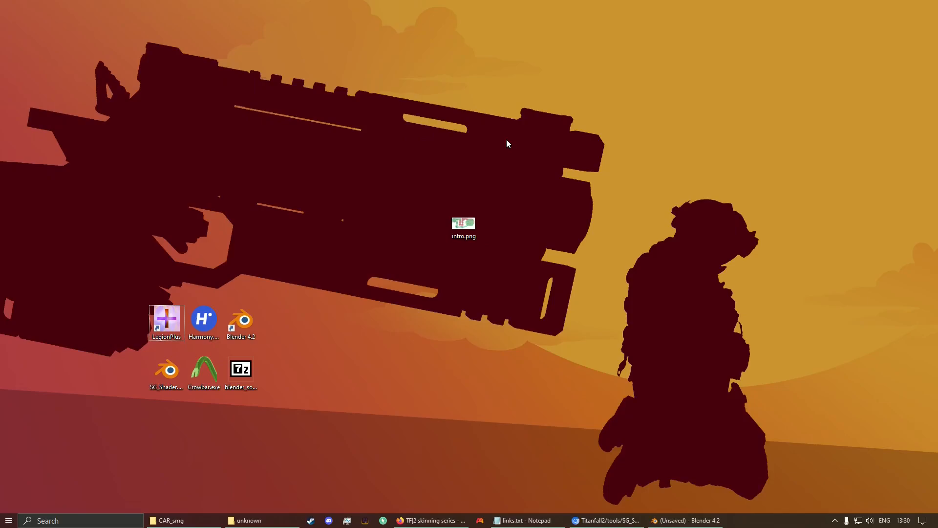
Step: Launch Harmony VPK Tool and browse to the Titanfall2 vpk folder
double_click(204, 321)
drag(412, 92, 509, 93)
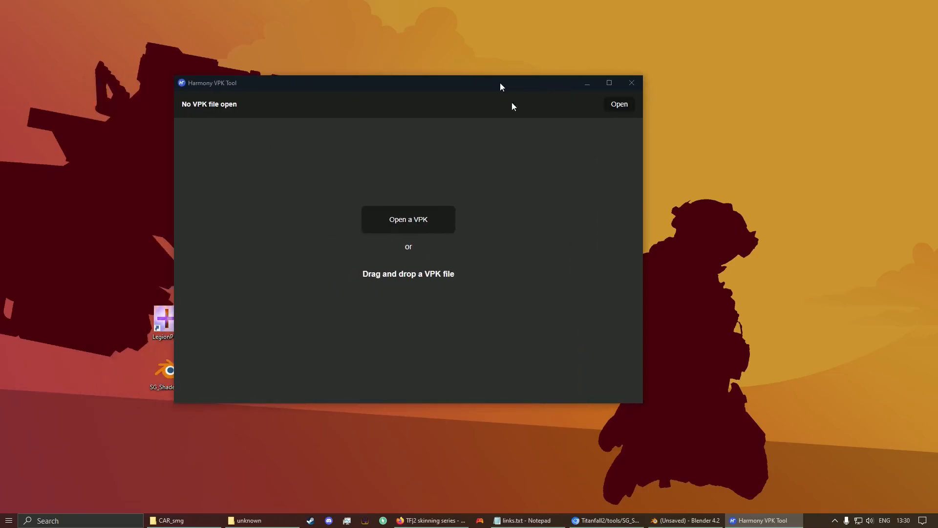
click(413, 222)
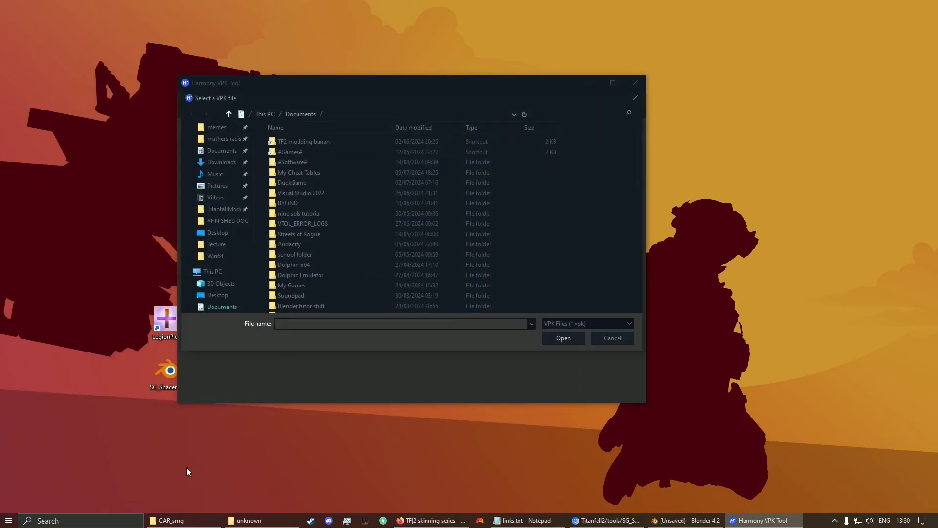
click(326, 113)
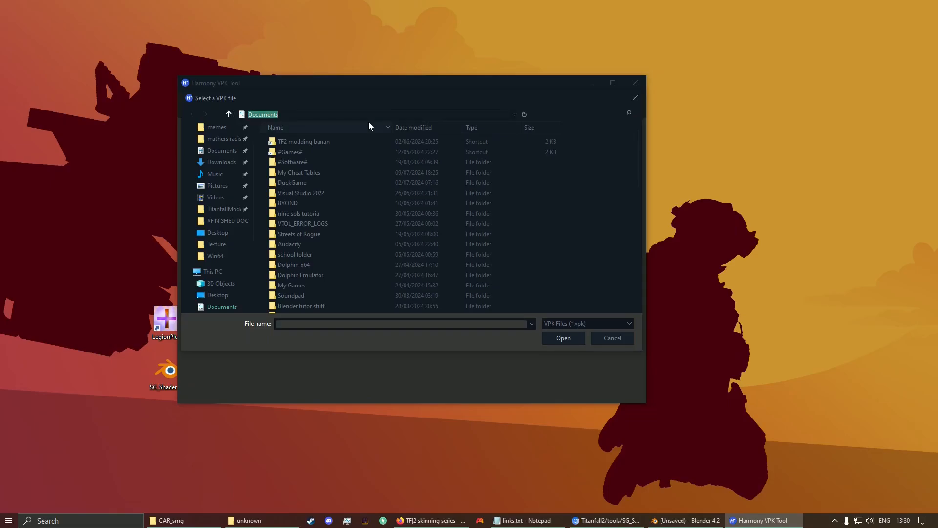
text(F:\Titanfall2)
key(Return)
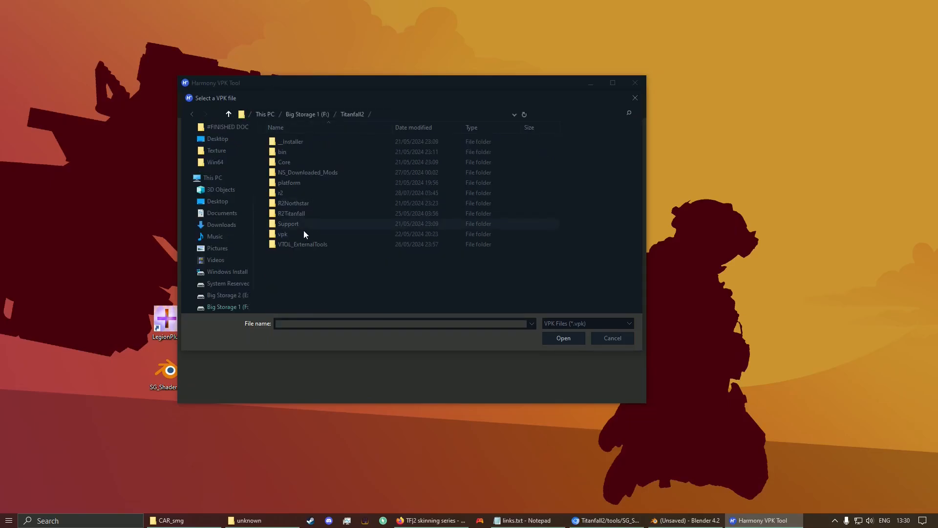
double_click(276, 236)
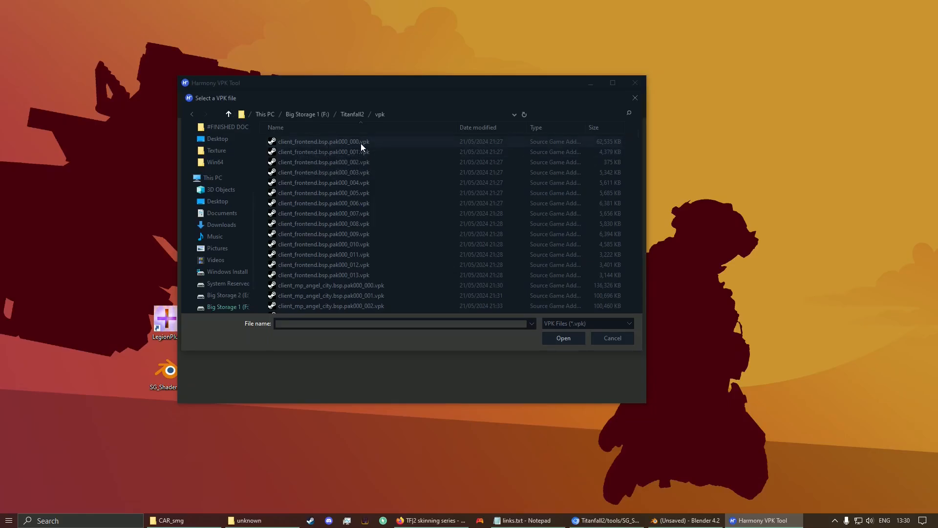
Step: Open englishclient_mp_common.bsp.pak000_dir.vpk from the vpk folder listing
scroll(382, 236, down, 20)
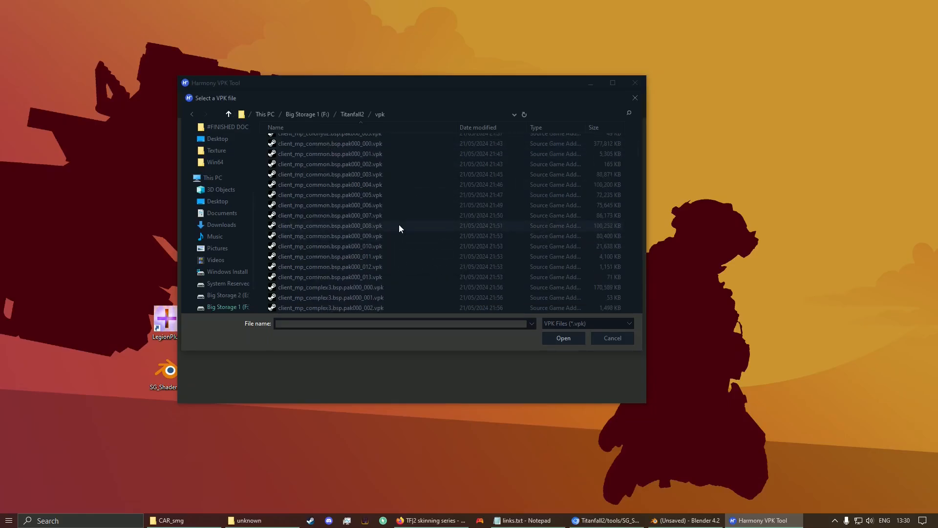
scroll(423, 217, down, 8)
double_click(399, 194)
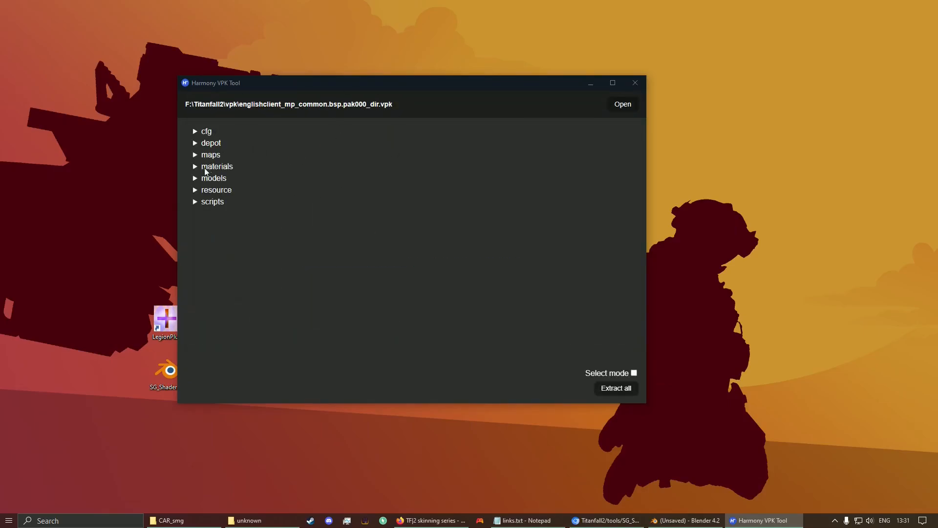
Step: Expand models > weapons > car101 and select ptpov_car101.mdl
click(195, 178)
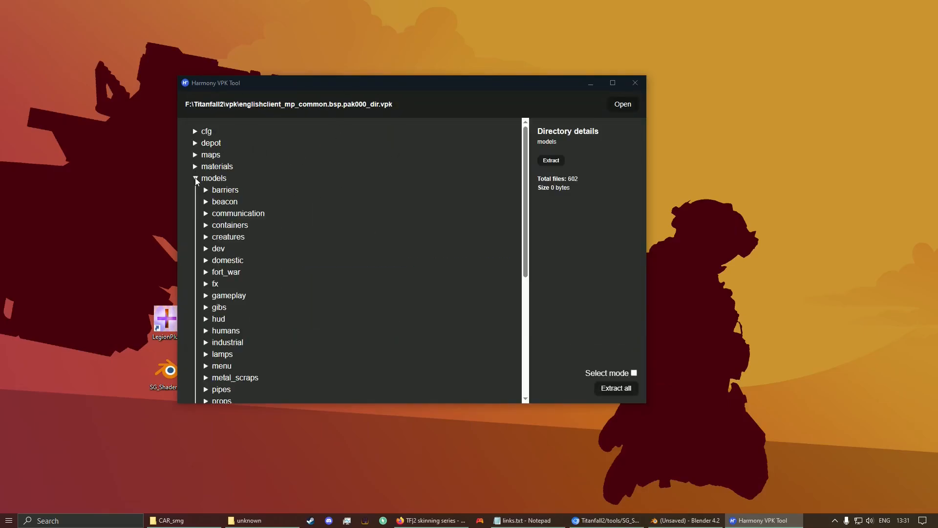
scroll(231, 305, down, 5)
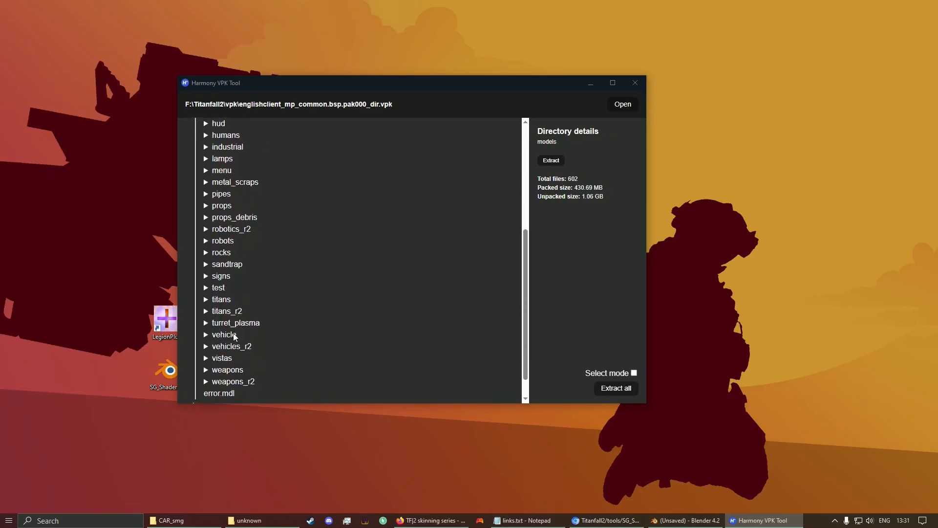
click(208, 370)
scroll(281, 315, down, 3)
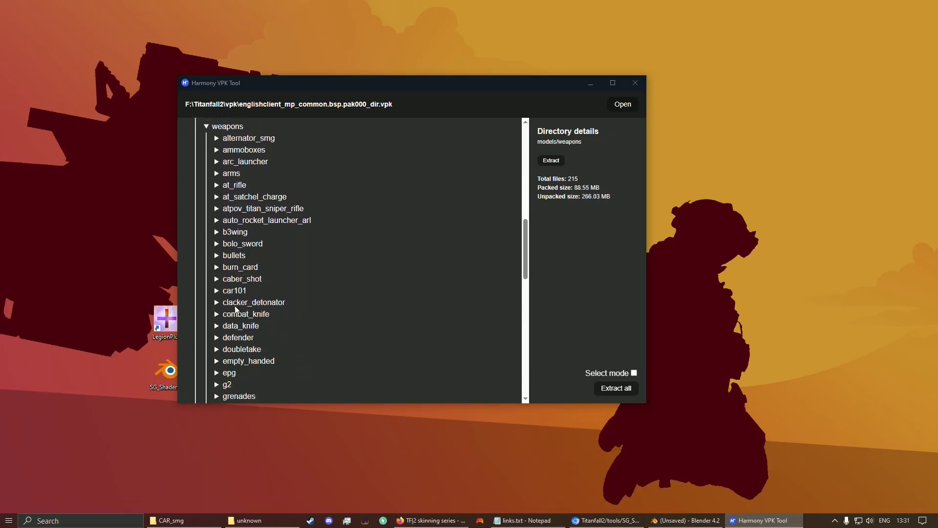
click(248, 292)
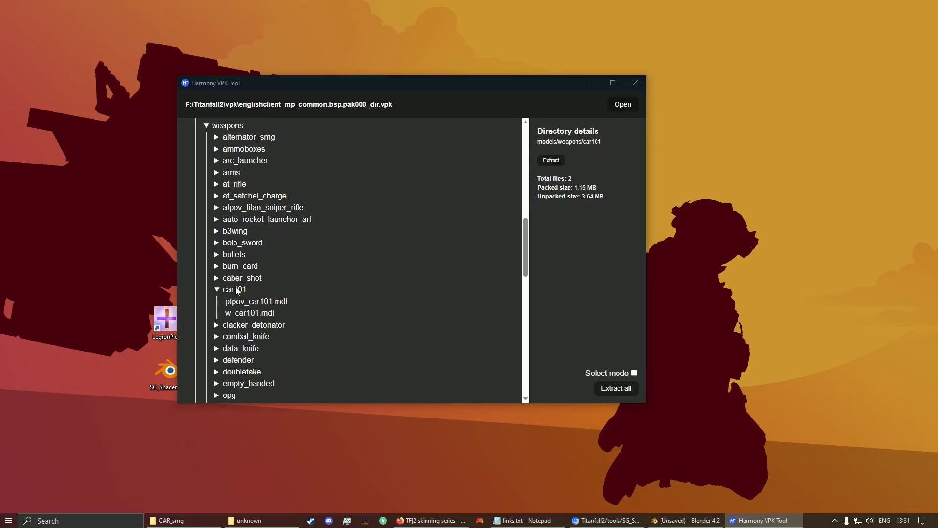
click(238, 304)
click(241, 316)
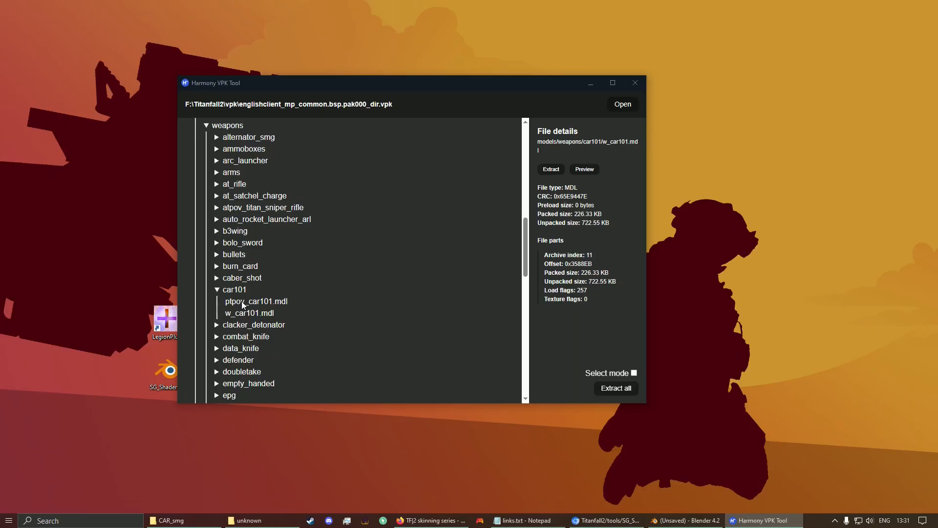
click(243, 304)
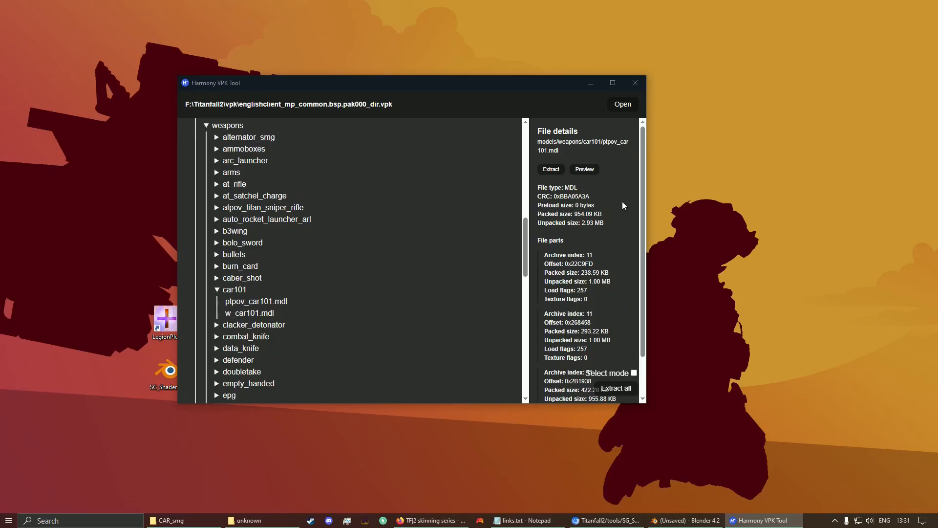
Step: Extract ptpov_car101.mdl to the Desktop and close Harmony VPK Tool
click(551, 170)
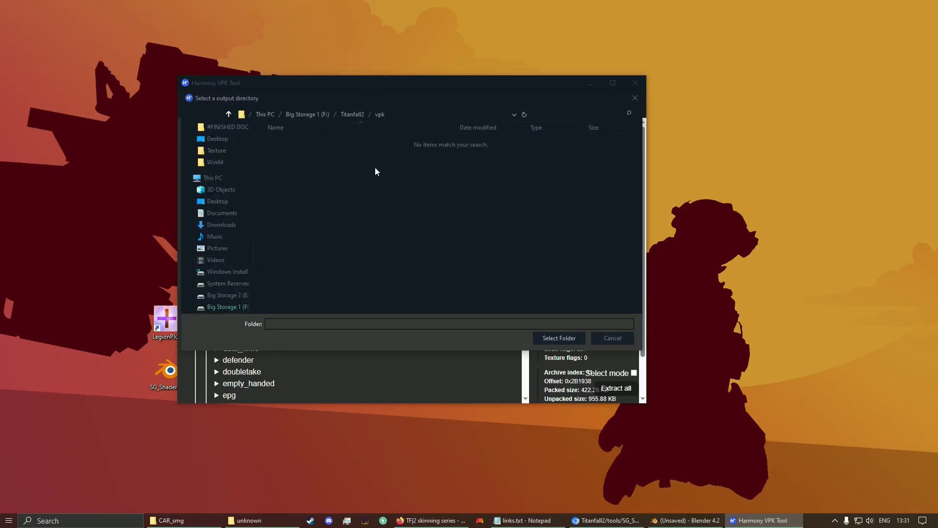
click(217, 201)
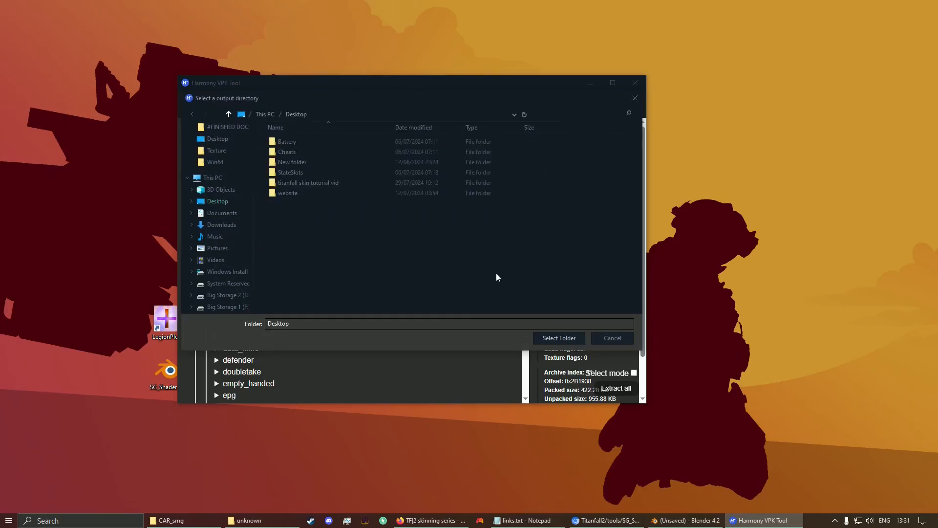
click(558, 338)
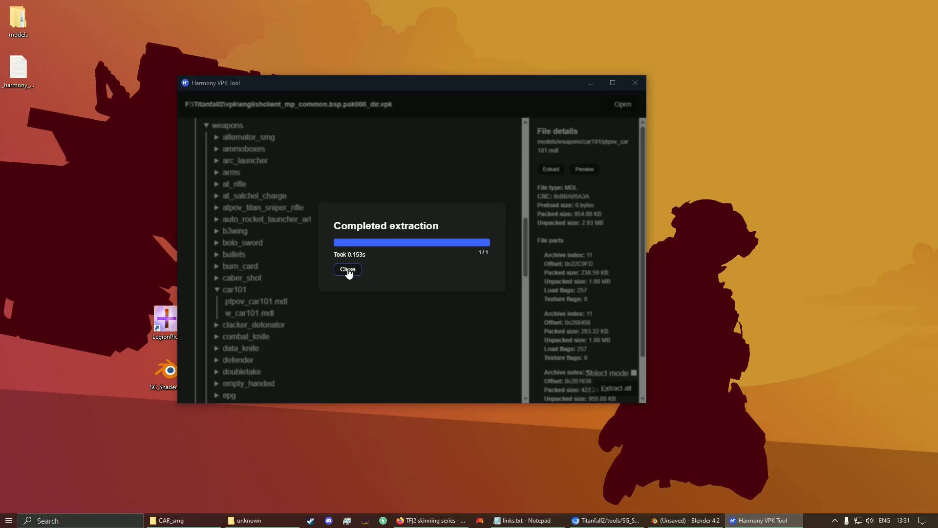
click(348, 270)
click(635, 83)
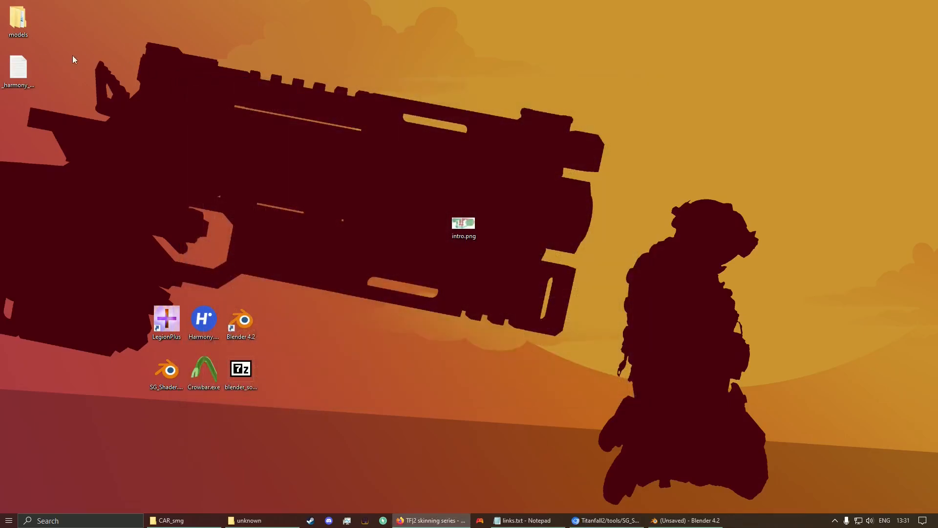
Step: Delete the extraction log file and move the models folder to the desktop centre
right_click(17, 70)
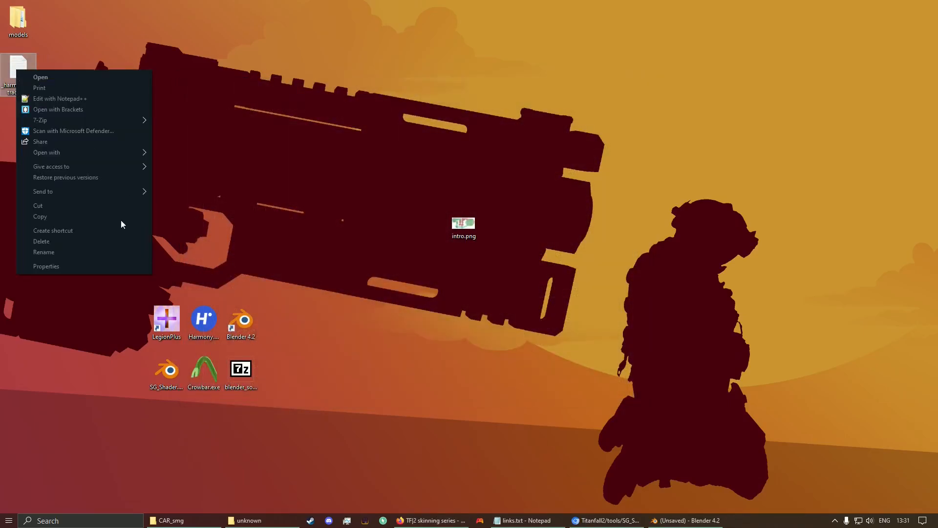
click(78, 238)
drag(15, 14, 313, 212)
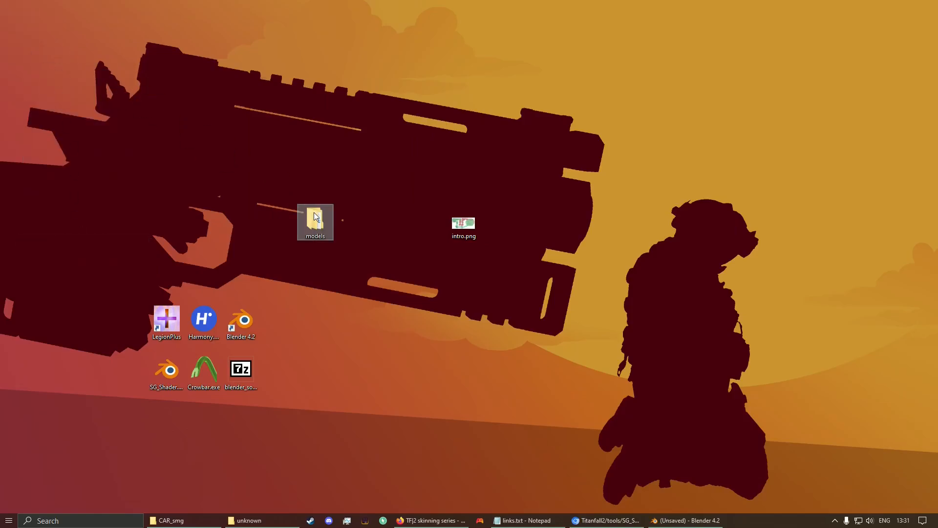
Step: Move ptpov_car101.mdl from models/weapons/car101 onto the desktop and delete the models folder
double_click(315, 216)
double_click(154, 153)
double_click(155, 153)
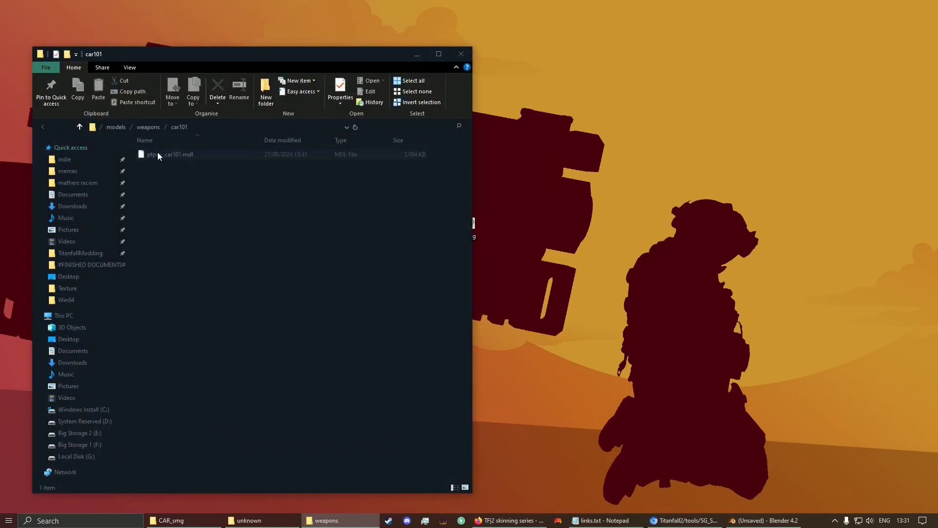
drag(266, 60, 624, 91)
drag(518, 183, 204, 122)
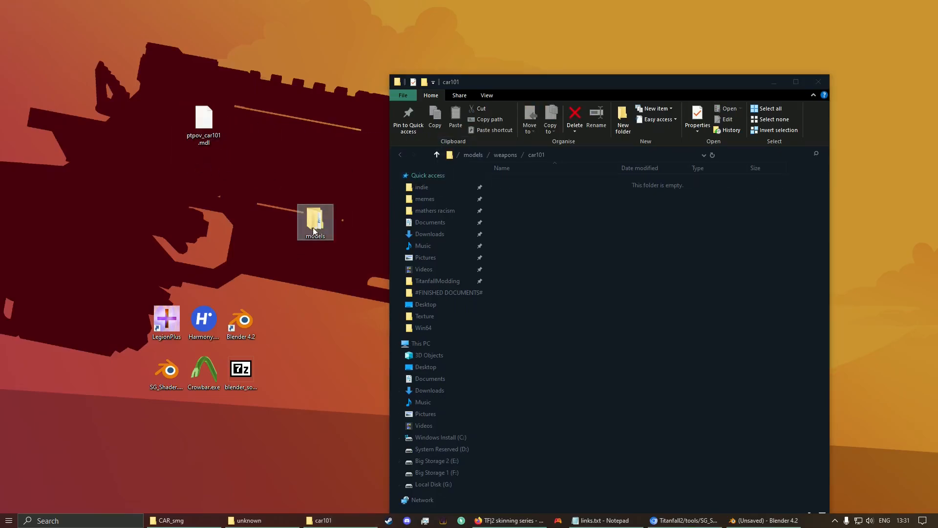
right_click(316, 223)
click(343, 417)
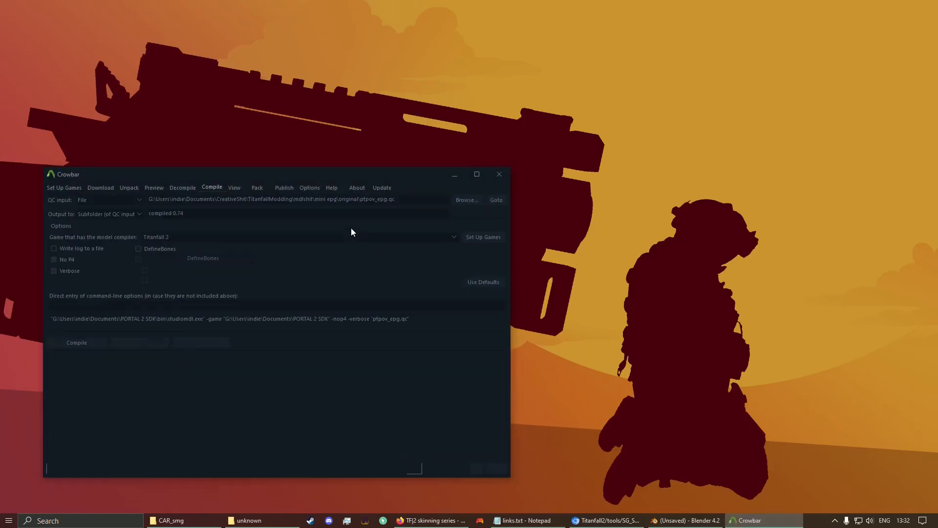
Step: On Crowbar's Decompile tab, drop ptpov_car101.mdl into the MDL input
drag(324, 175, 599, 118)
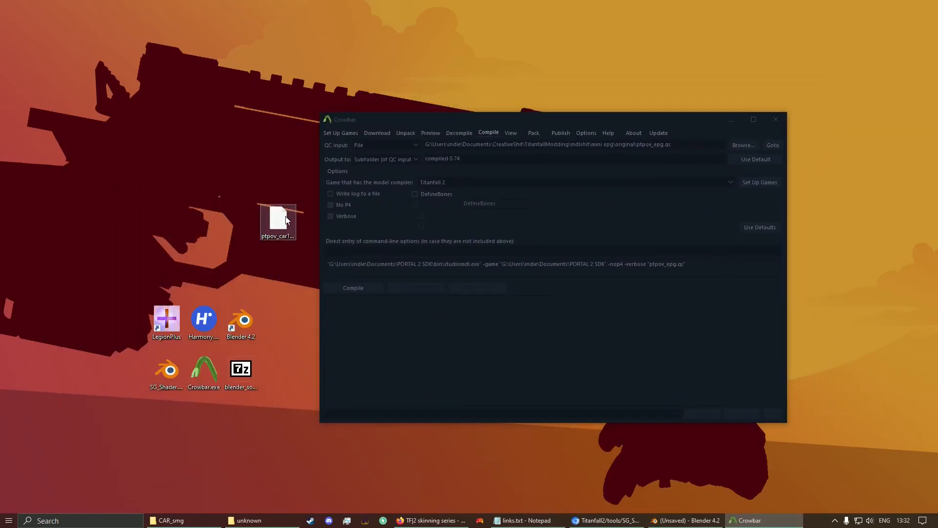
drag(282, 221, 207, 171)
click(270, 117)
click(469, 131)
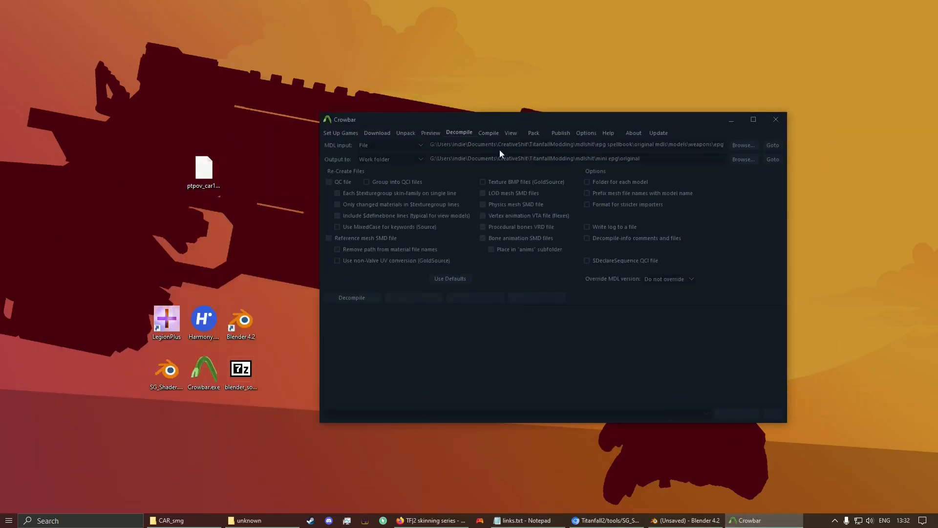
drag(213, 179, 250, 182)
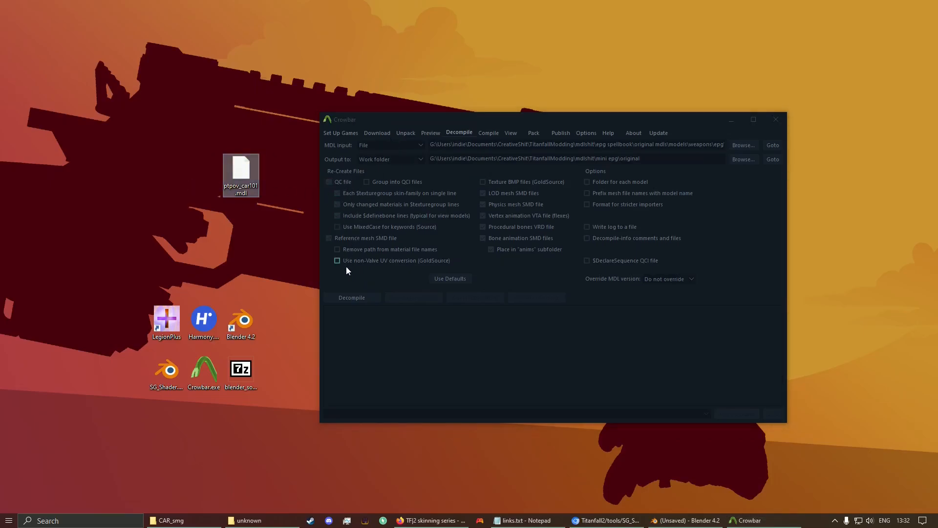
drag(240, 173, 590, 153)
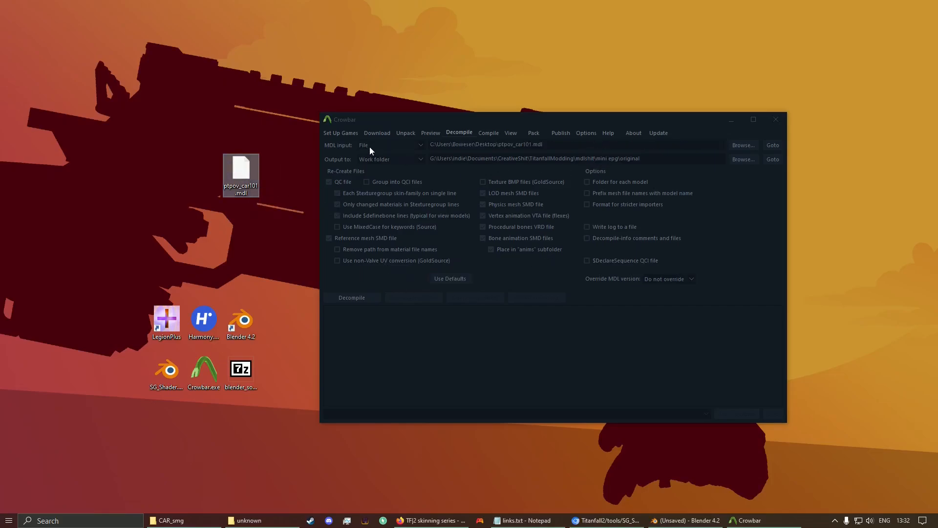
Step: Set Output to 'Subfolder (of MDL input)' and decompile the model
click(386, 159)
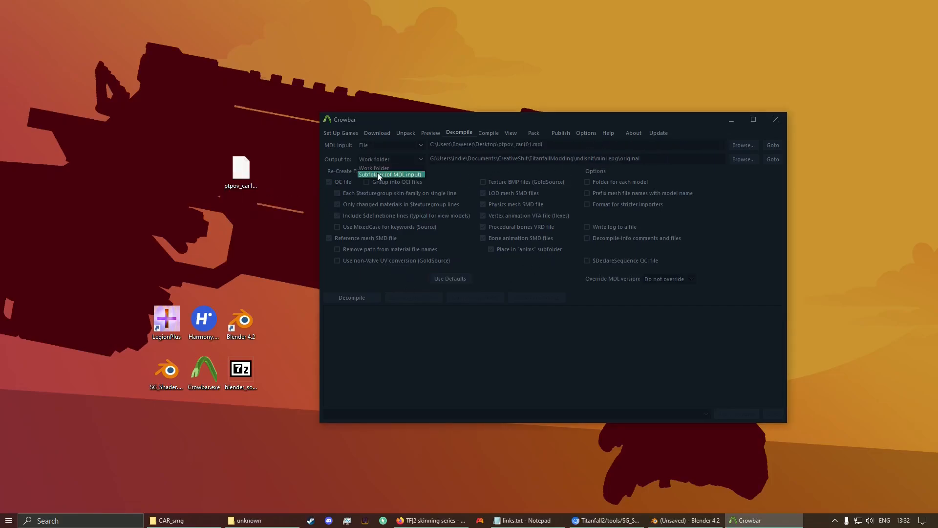
click(377, 174)
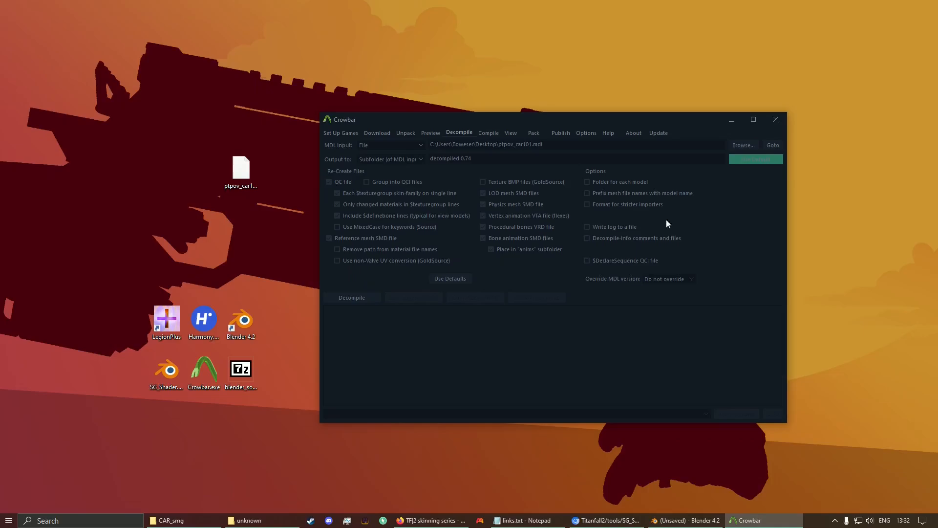
click(356, 298)
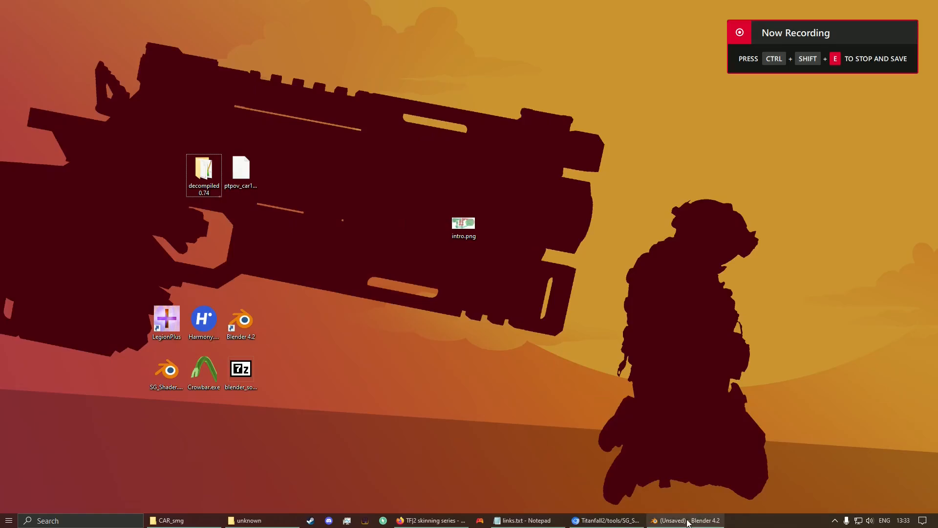
Step: Delete the default camera, cube and light from the Blender scene
click(682, 520)
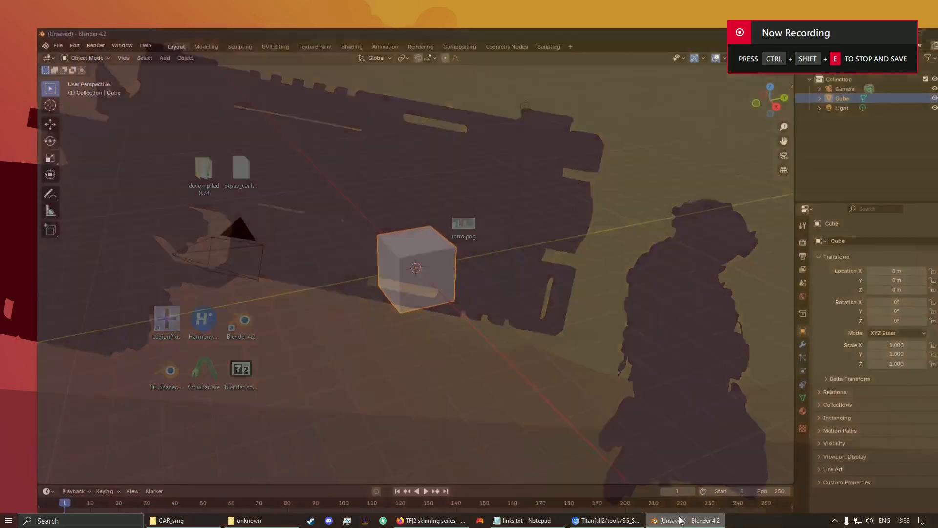
key(alt+a)
key(a)
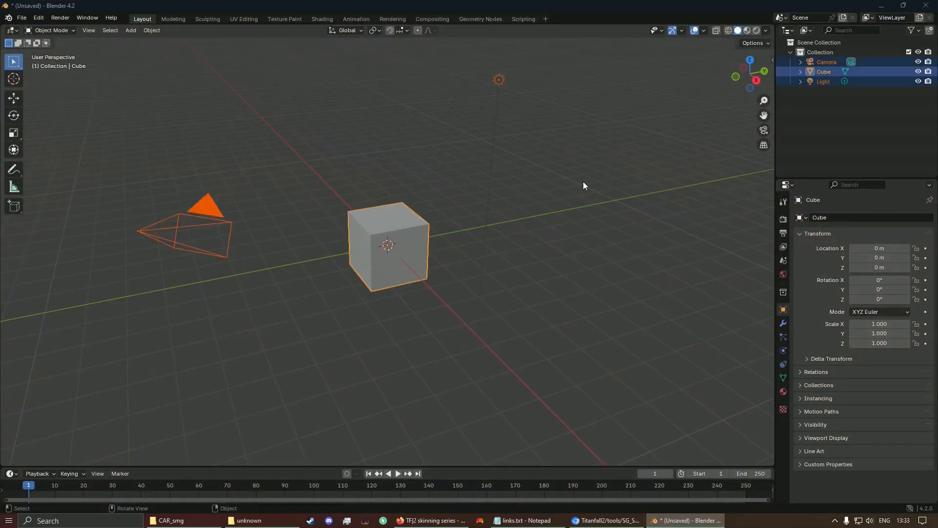
key(Delete)
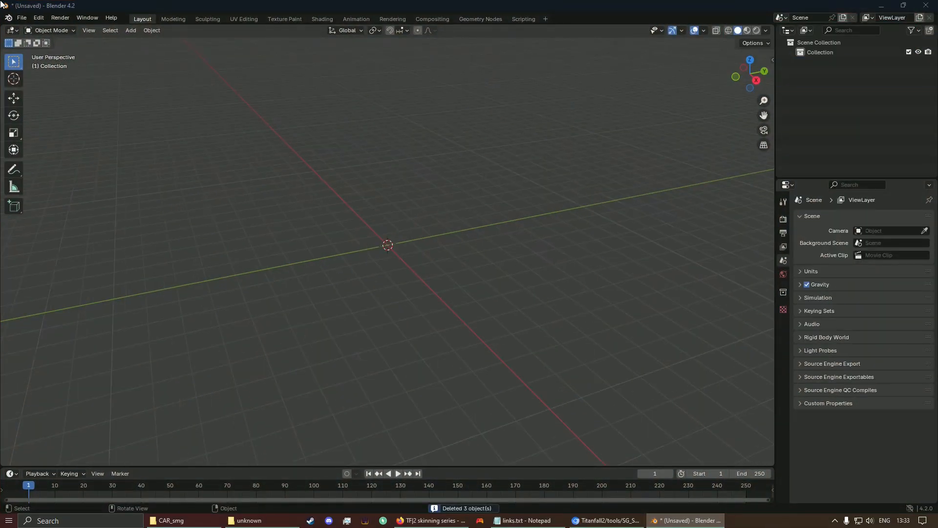
Step: Append the S/G-Blender node group from Desktop/SG_Shader.blend > NodeTree
click(24, 19)
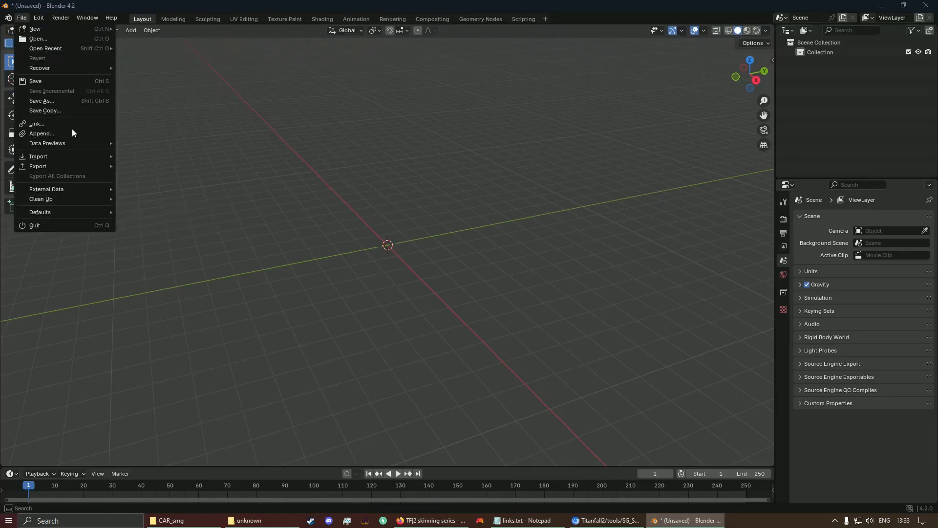
click(34, 136)
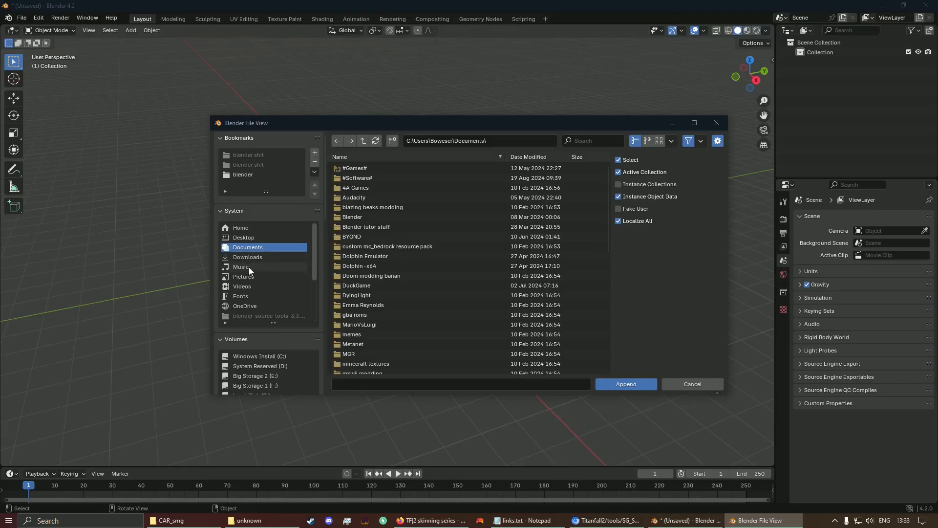
click(247, 239)
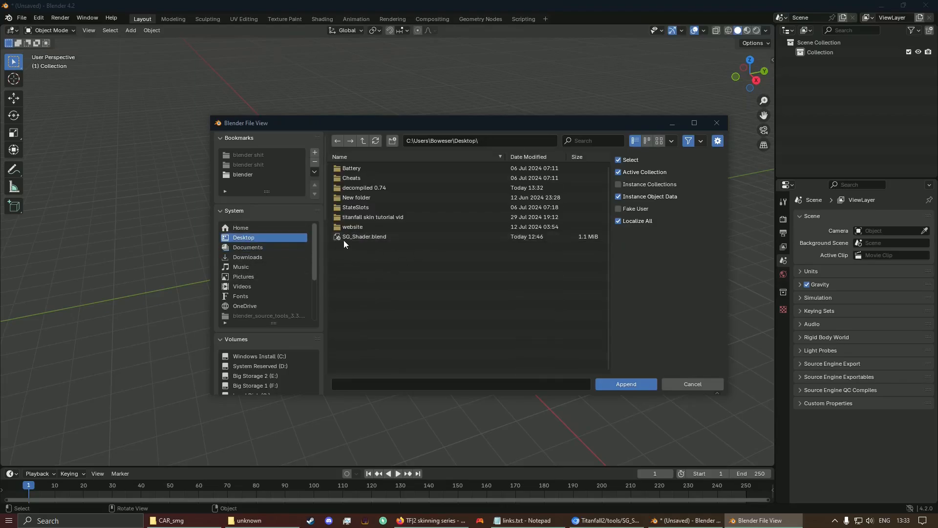
double_click(391, 239)
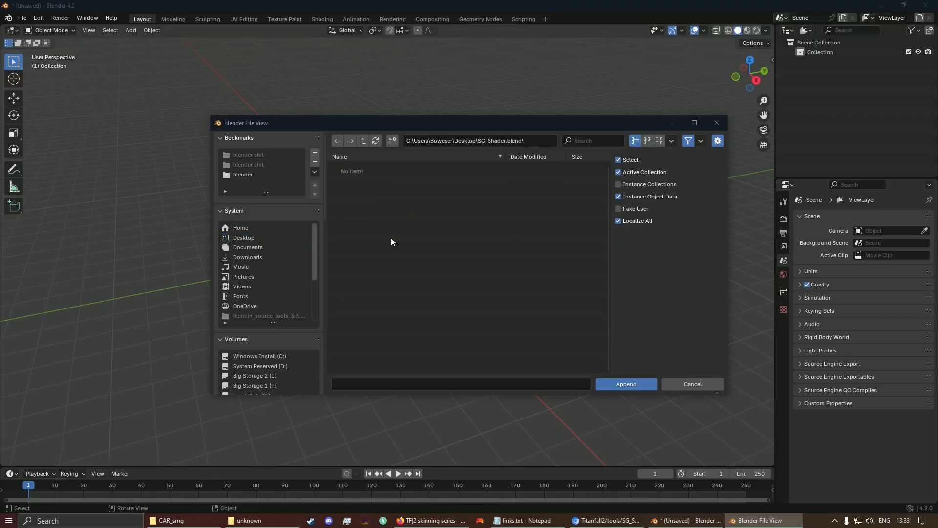
double_click(356, 245)
double_click(373, 167)
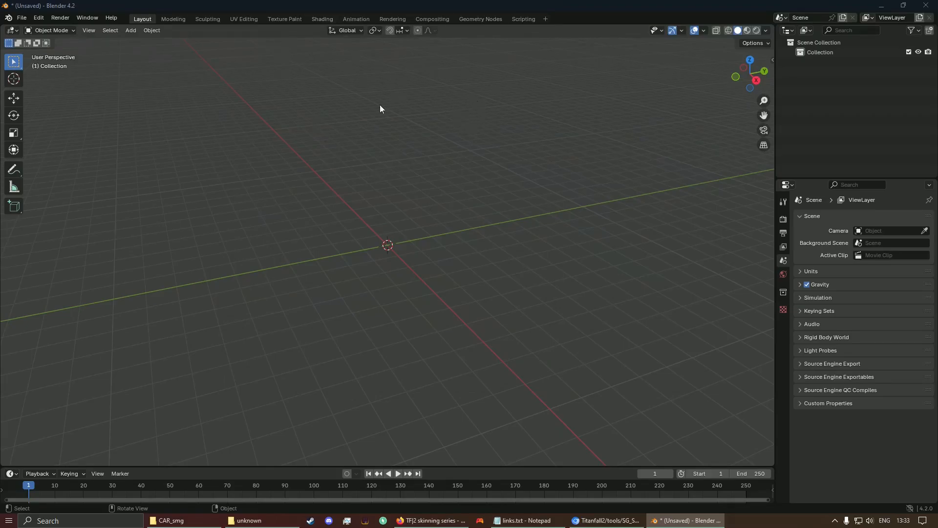
Step: Import Desktop/decompiled 0.74/ptpov_car101.qc with the Source Engine importer
click(23, 18)
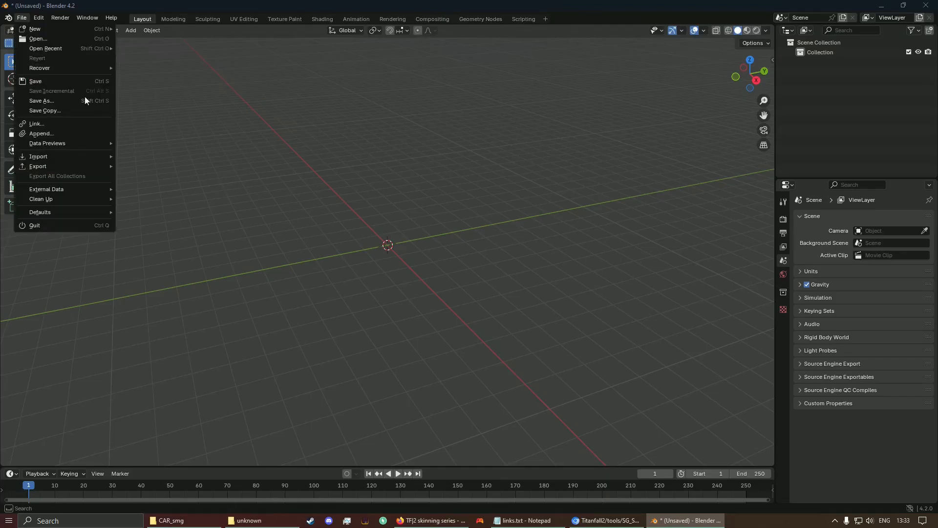
mouse_move(63, 157)
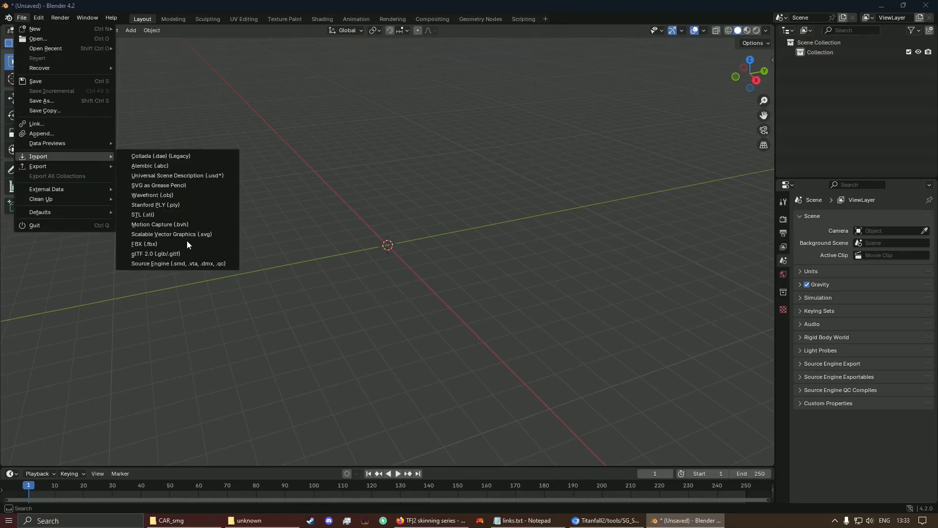
click(197, 264)
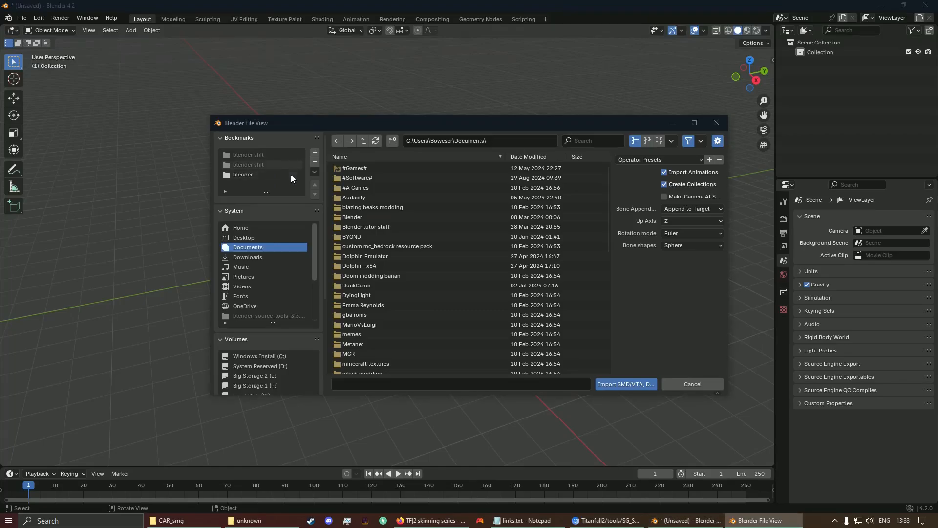
click(249, 240)
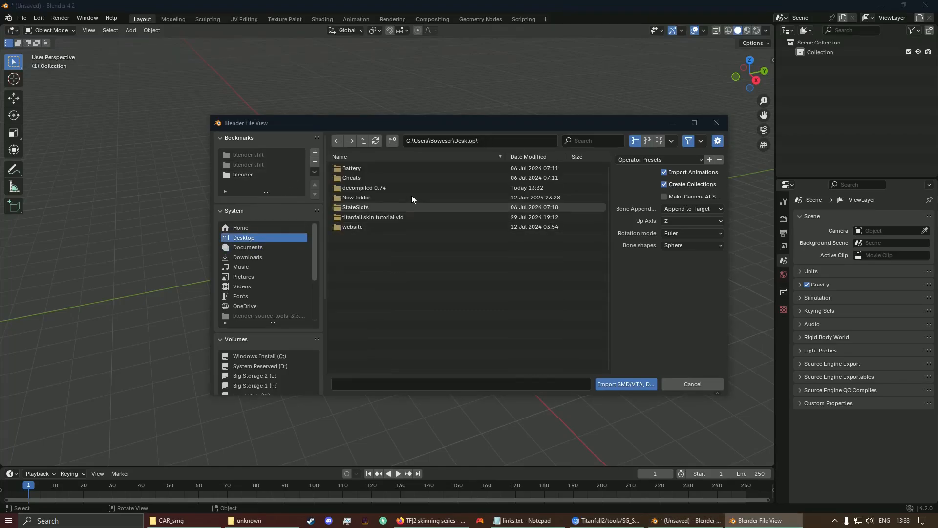
double_click(382, 186)
click(363, 142)
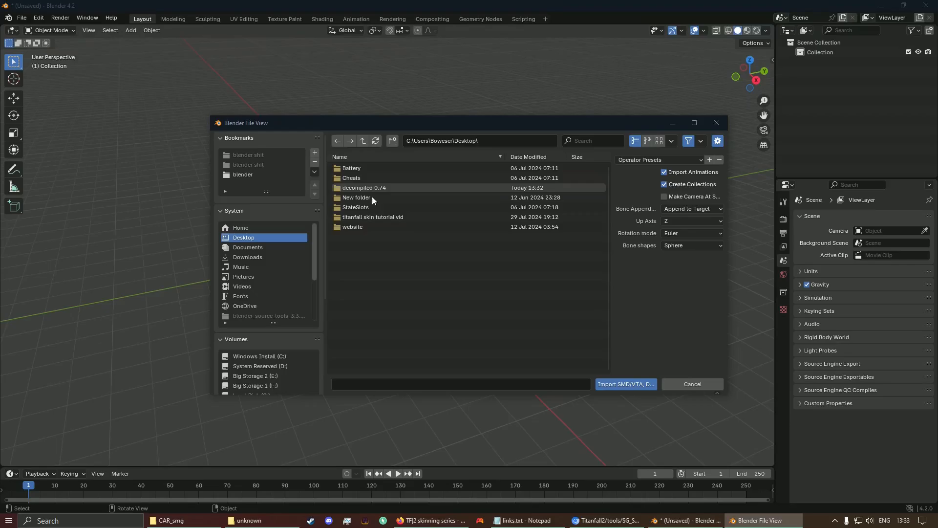
double_click(357, 189)
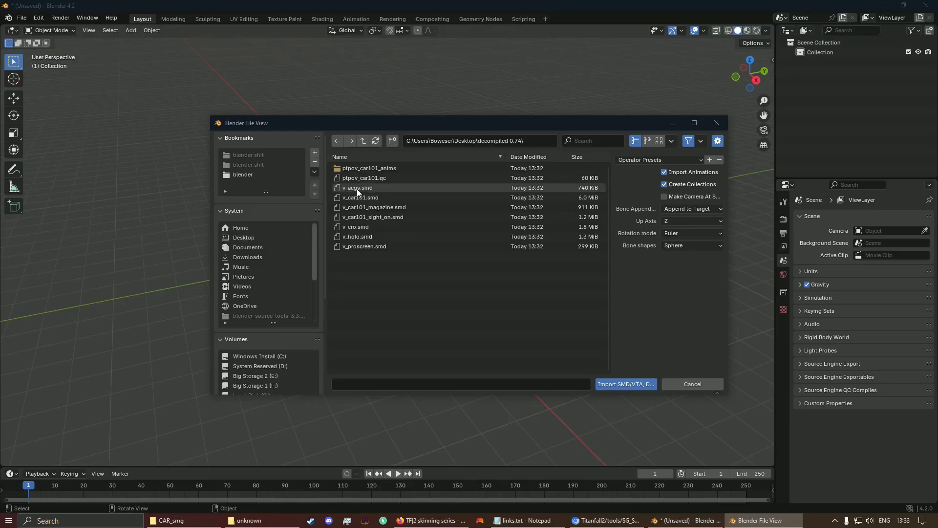
double_click(383, 179)
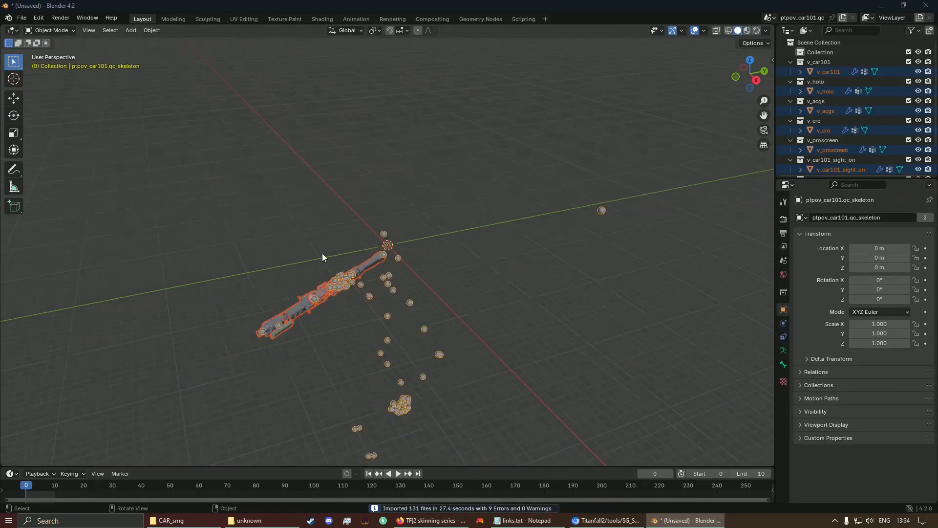
Step: Delete the imported skeleton armature
middle_drag(321, 214, 441, 175)
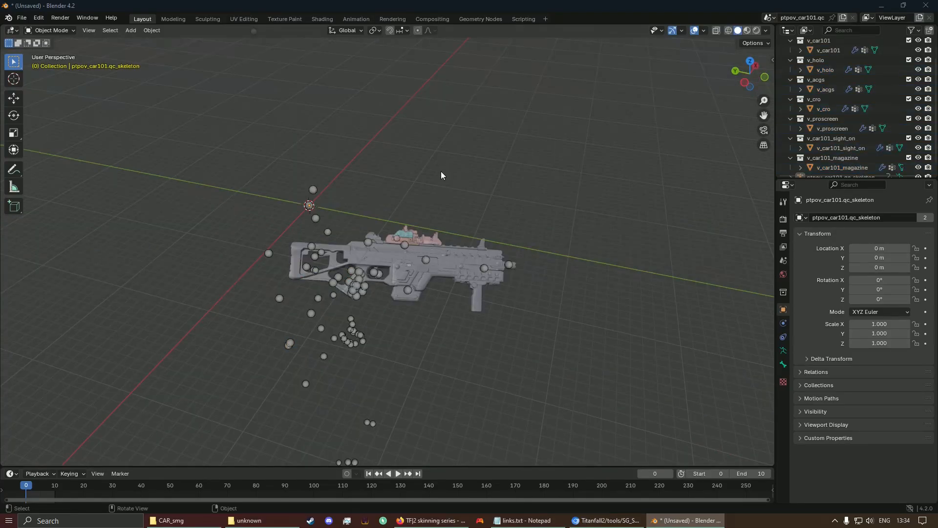
click(313, 190)
key(Delete)
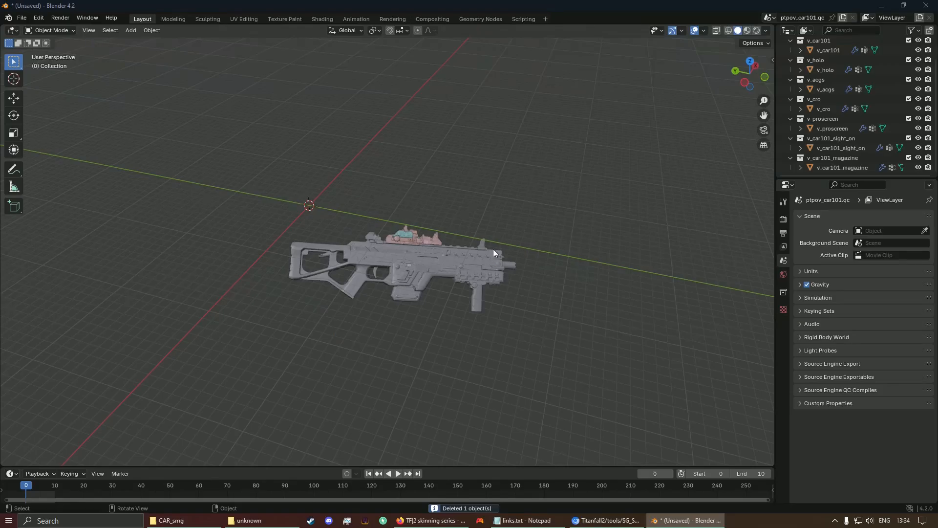
Step: Remove the Armature modifier from v_car101, v_car101_magazine and v_car101_sight_on
click(480, 268)
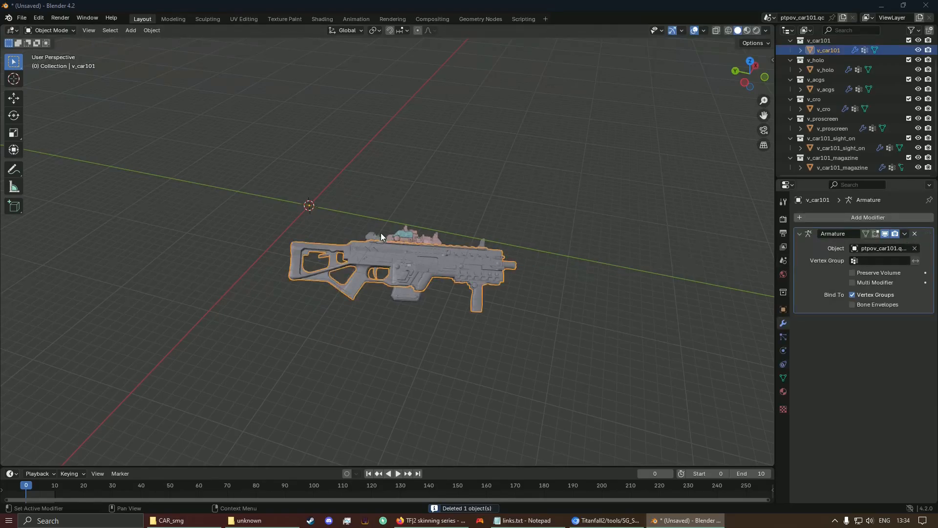
scroll(380, 232, up, 5)
middle_drag(419, 278, 937, 225)
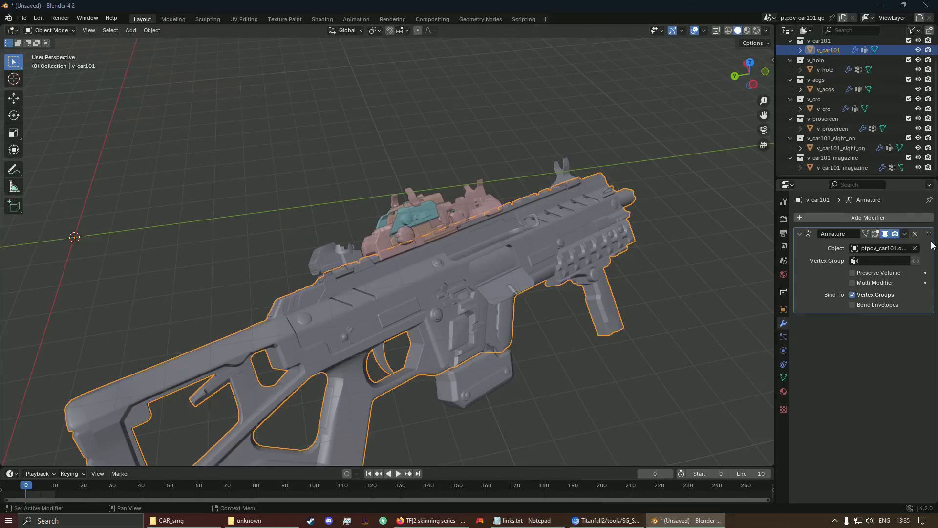
click(915, 234)
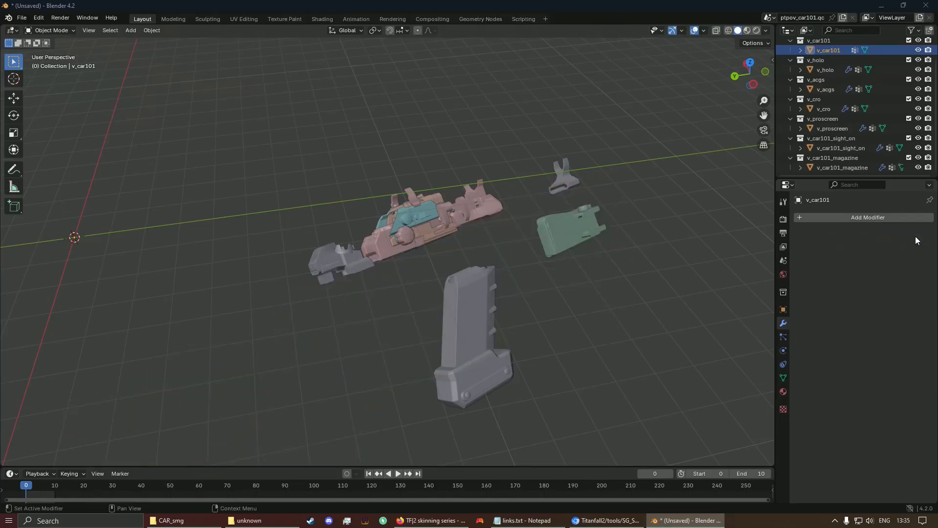
click(461, 326)
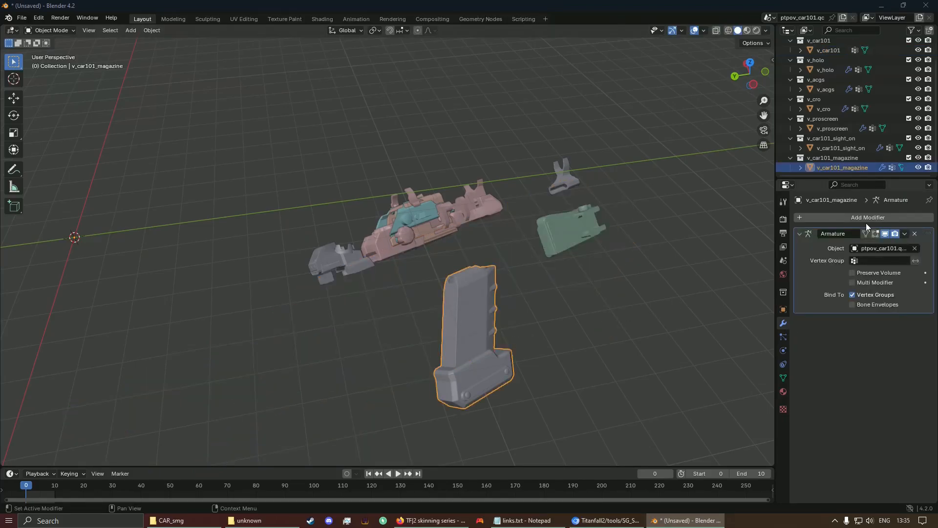
click(914, 234)
click(355, 245)
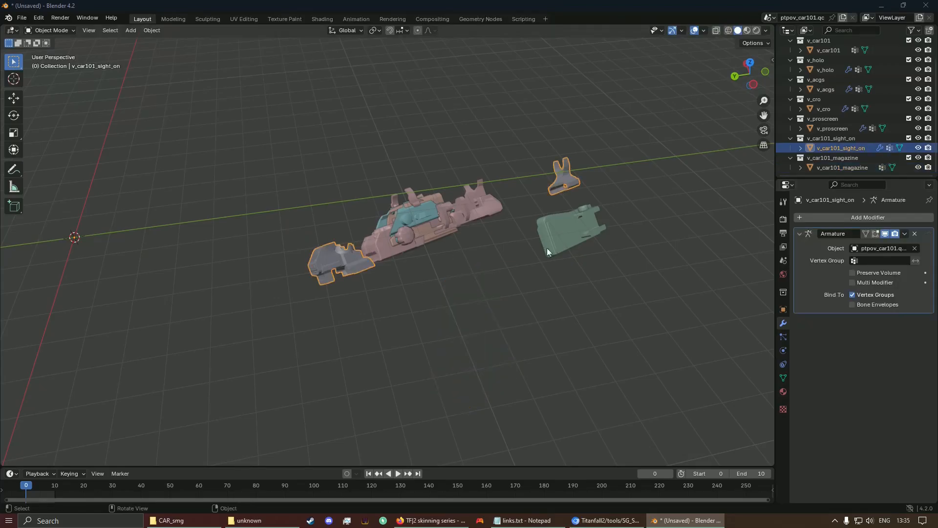
click(915, 234)
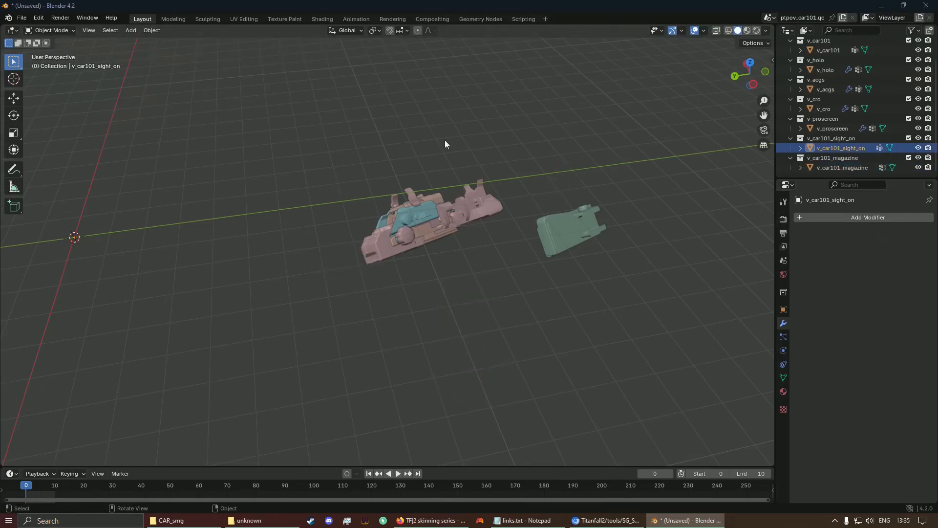
middle_drag(400, 216, 427, 184)
Step: Delete the holo, ACGS, CRO and proscreen parts and their empty collections
drag(566, 167, 190, 357)
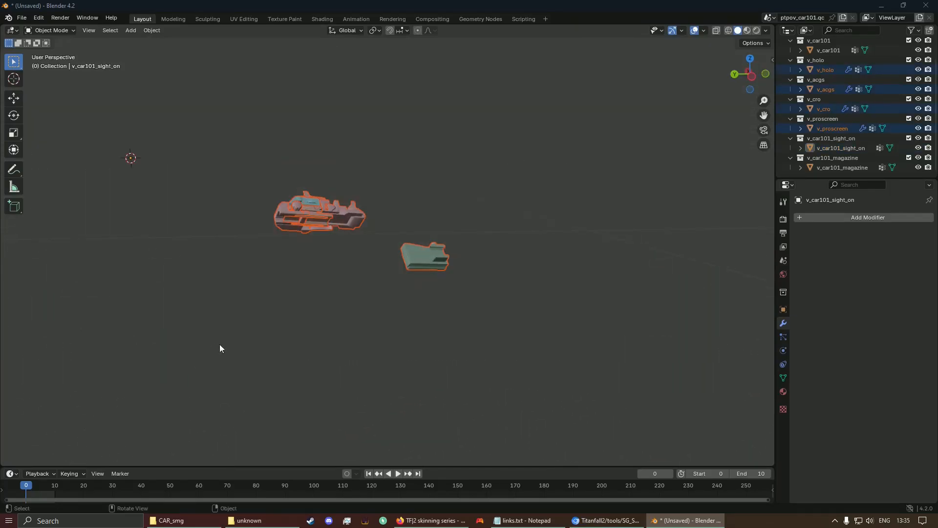
key(Delete)
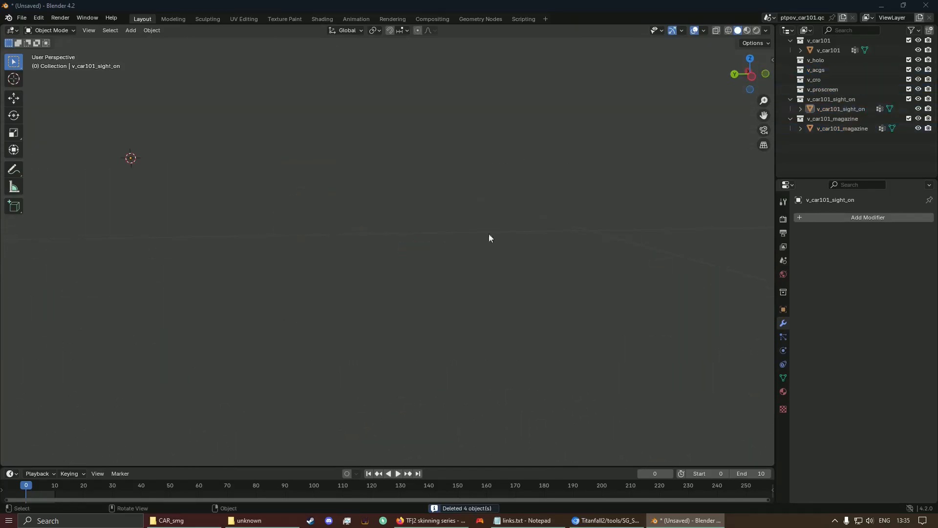
scroll(869, 72, up, 2)
click(831, 83)
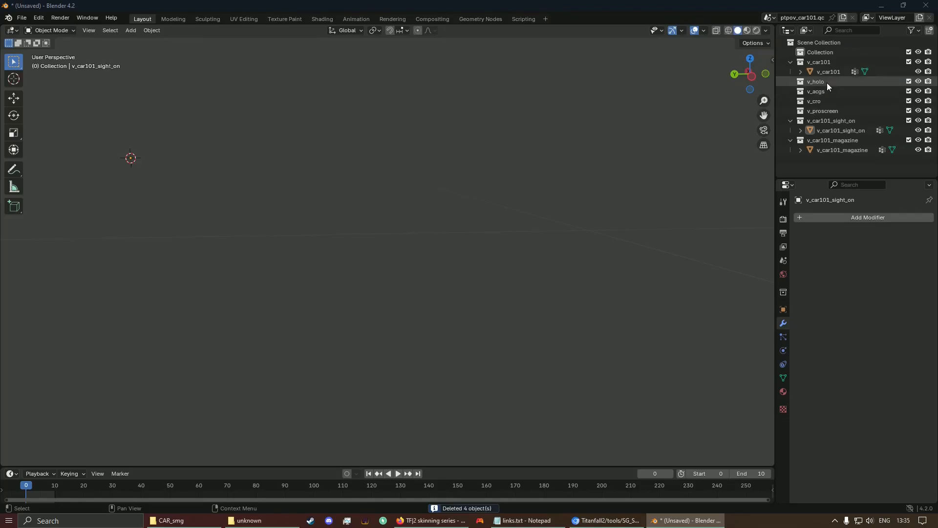
shift+click(823, 111)
key(Delete)
click(846, 53)
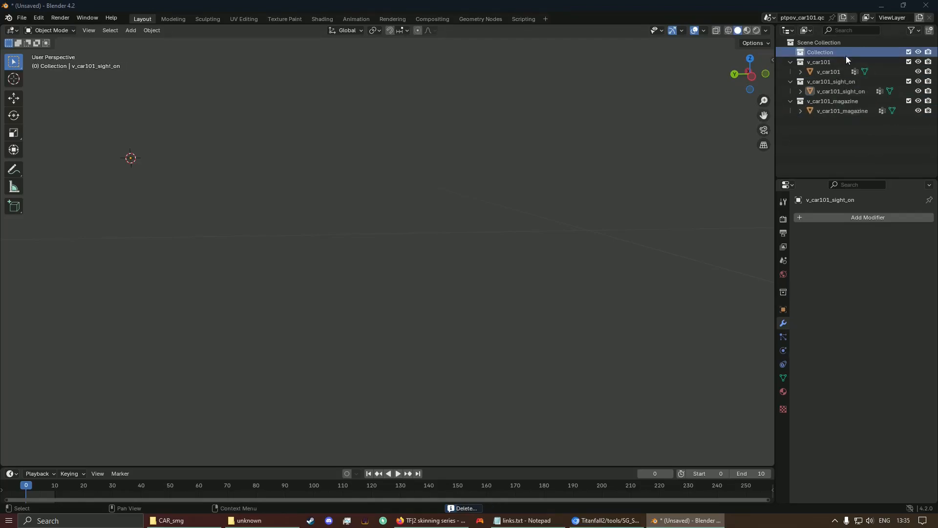
key(Delete)
Step: Select all gun parts and move them along Y in side orthographic view
key(Home)
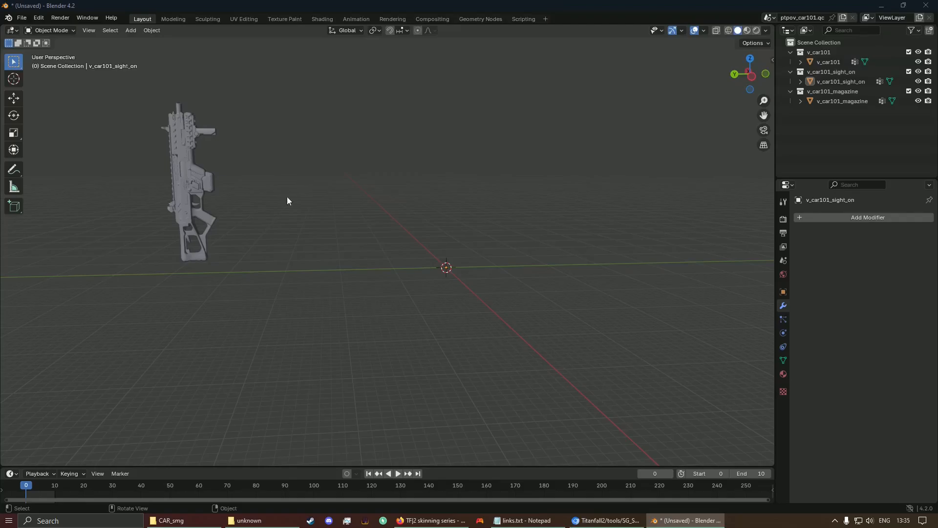
key(a)
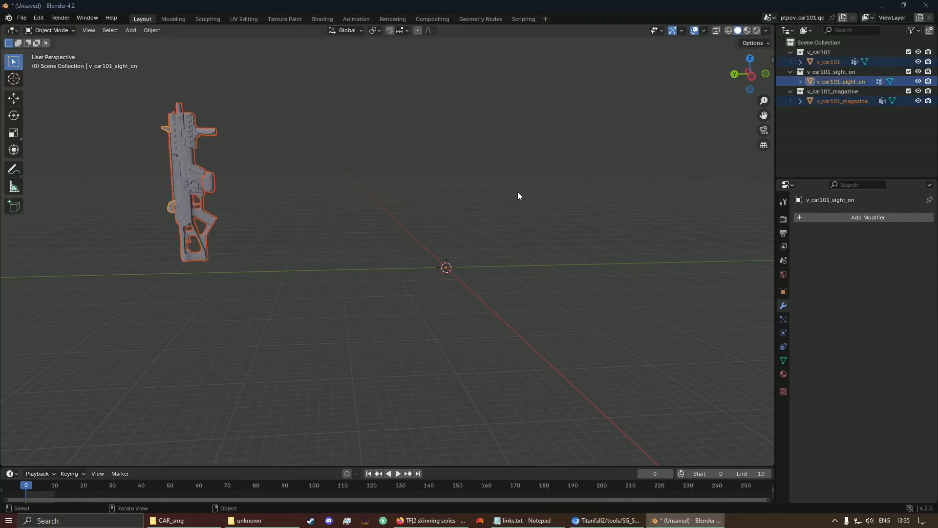
key(ctrl+KP_3)
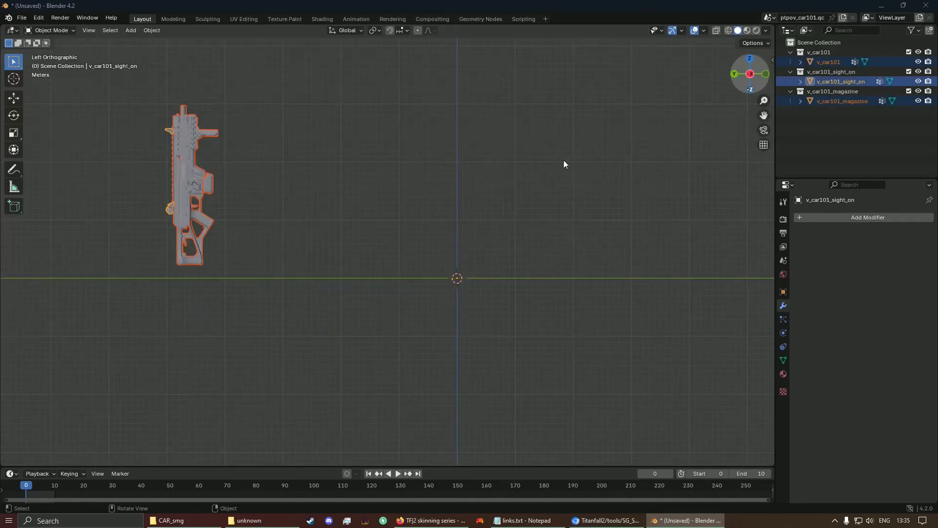
key(g)
key(y)
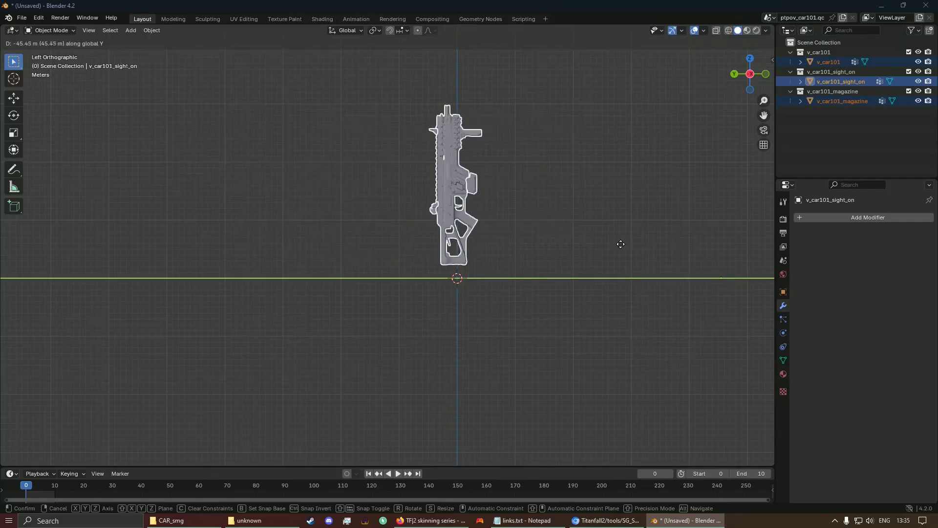
click(623, 244)
Step: Rotate the gun parts 90° to lay them flat
text(r)
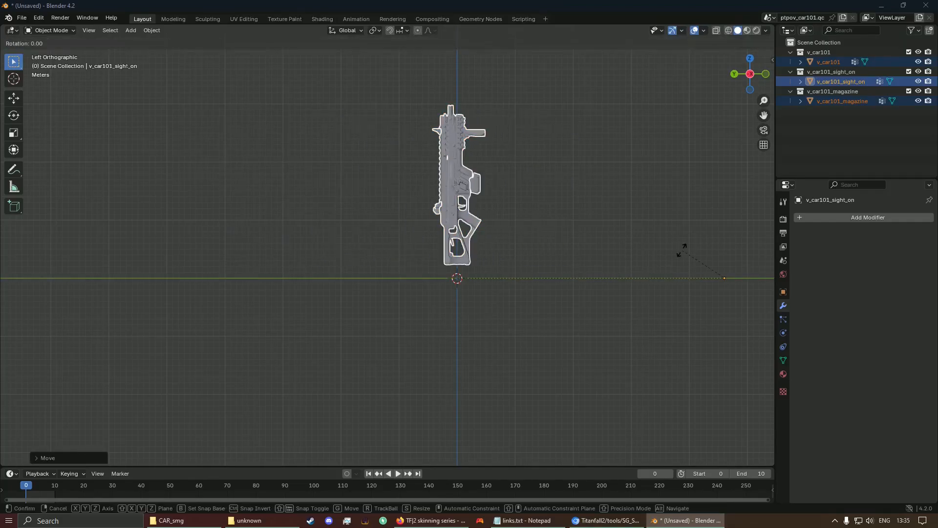
text(90)
key(BackSpace)
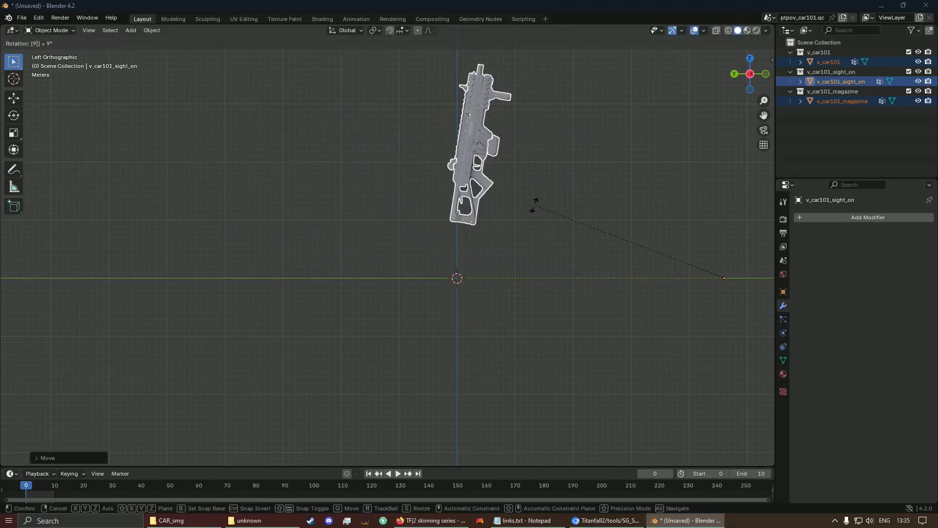
key(Escape)
scroll(541, 257, down, 3)
text(r90)
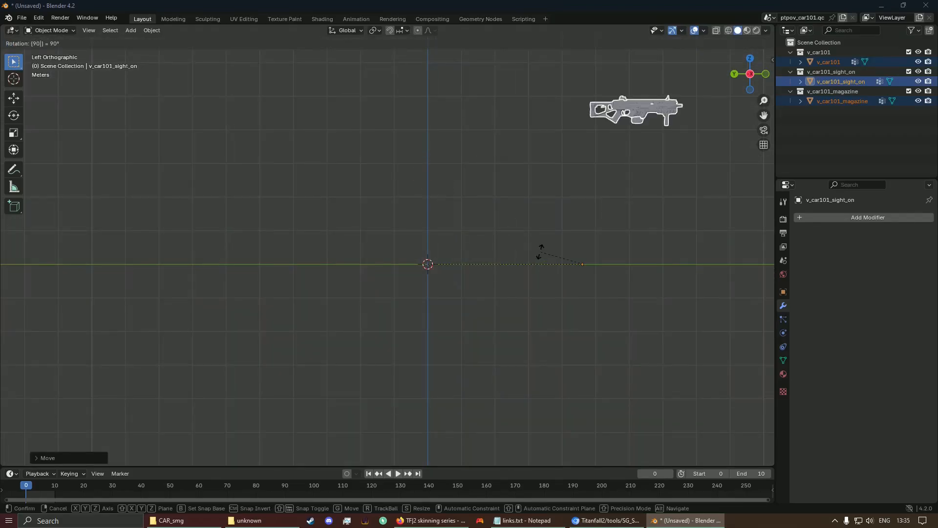
key(Return)
Step: Centre the gun on the origin and switch to the Shading workspace
key(g)
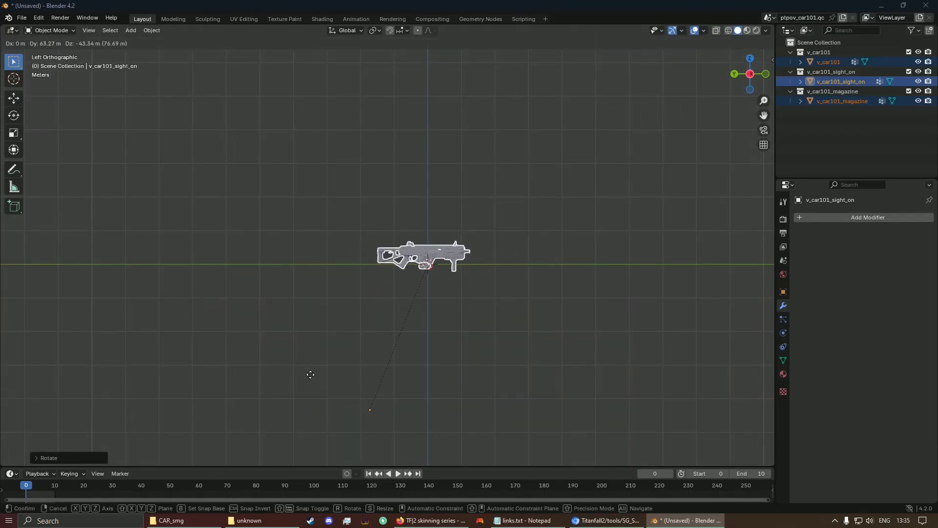
click(316, 381)
scroll(519, 314, up, 10)
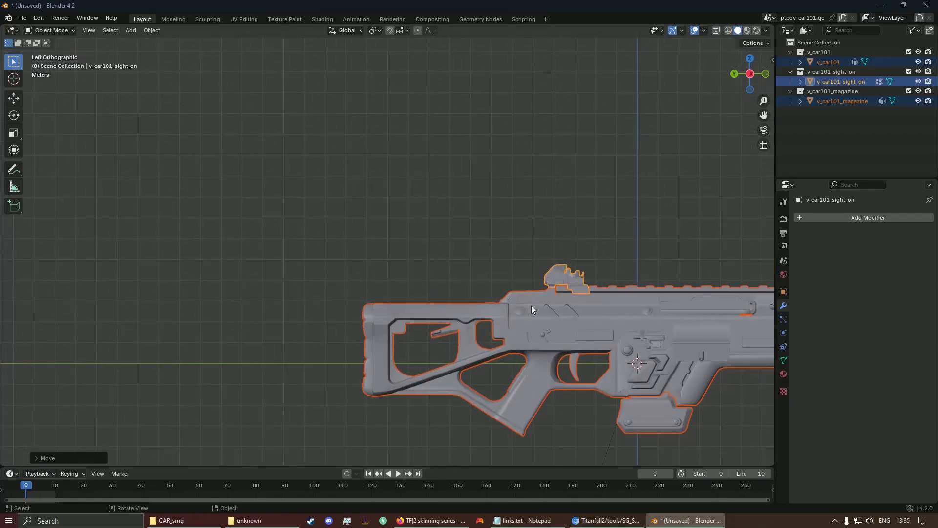
shift+middle_drag(605, 294, 362, 152)
click(362, 152)
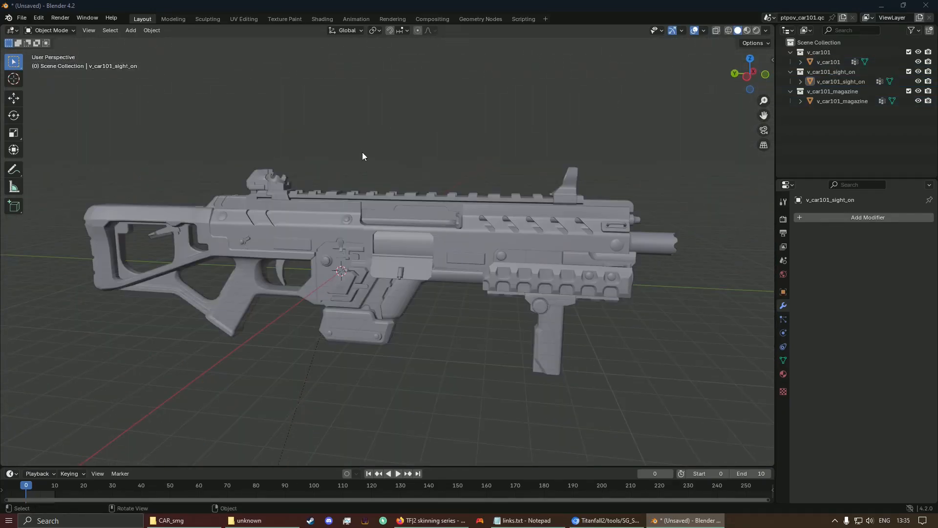
click(321, 18)
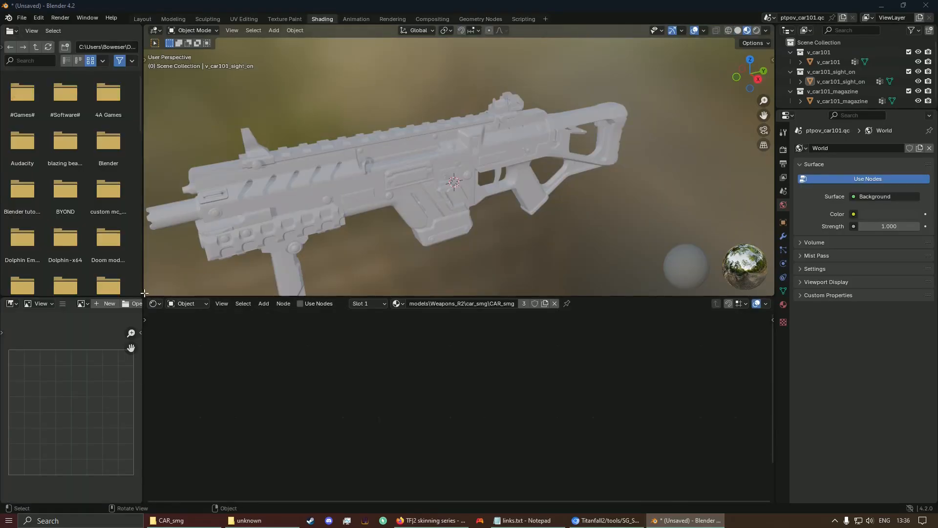
Step: Enable Use Nodes on v_car101's CAR_smg material and select its Principled BSDF node
drag(144, 293, 105, 287)
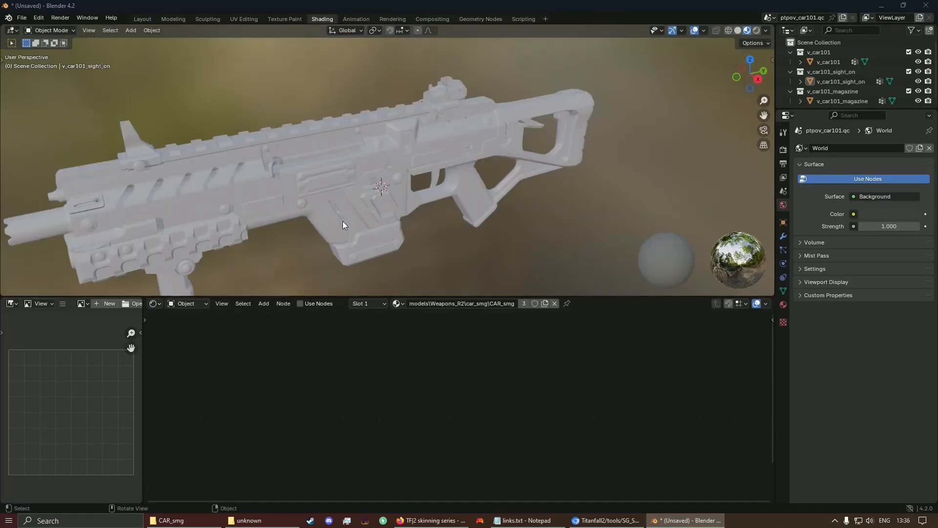
middle_drag(343, 224, 397, 156)
click(397, 156)
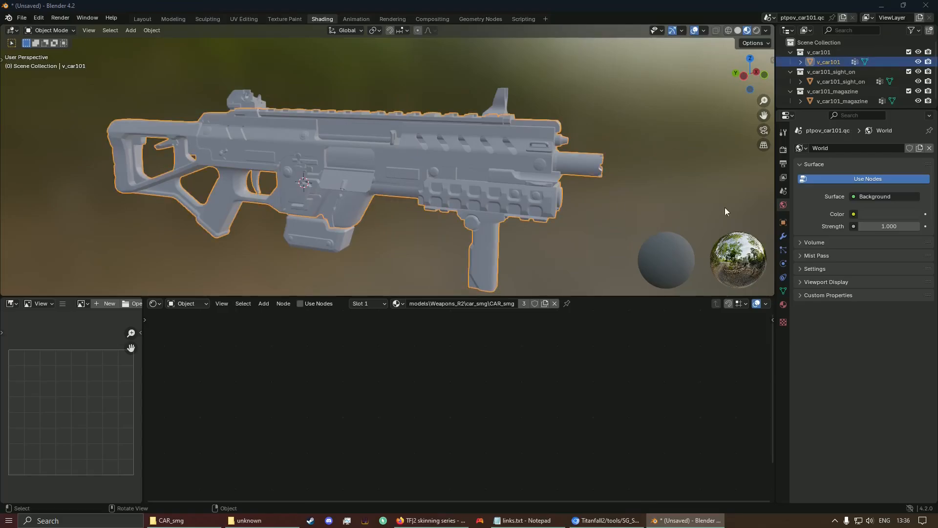
click(783, 305)
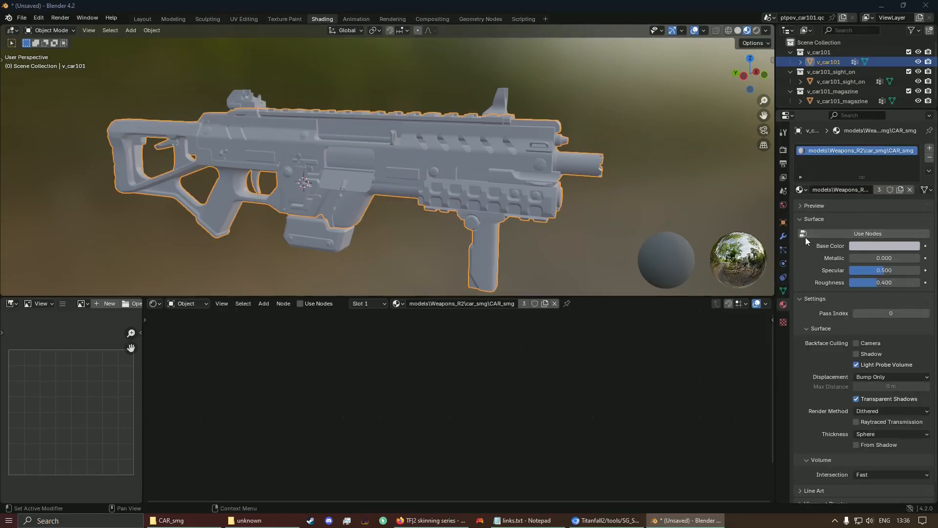
click(833, 233)
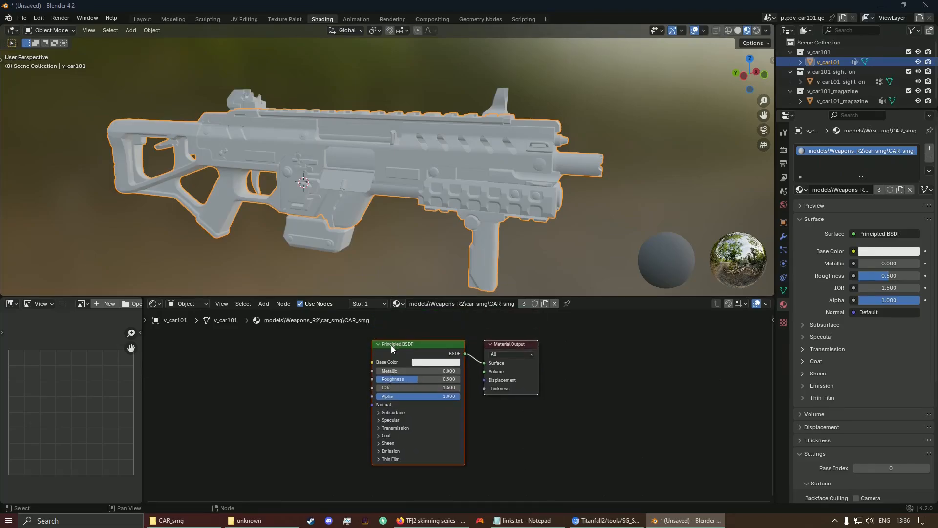
click(391, 345)
Step: Replace the Principled BSDF with an S/G-Blender node wired into Material Output's Surface
key(x)
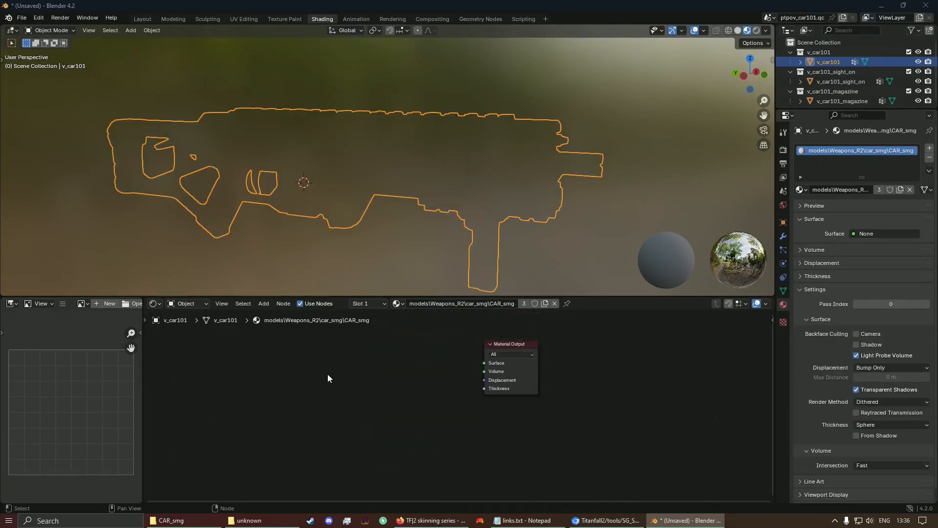
key(shift+a)
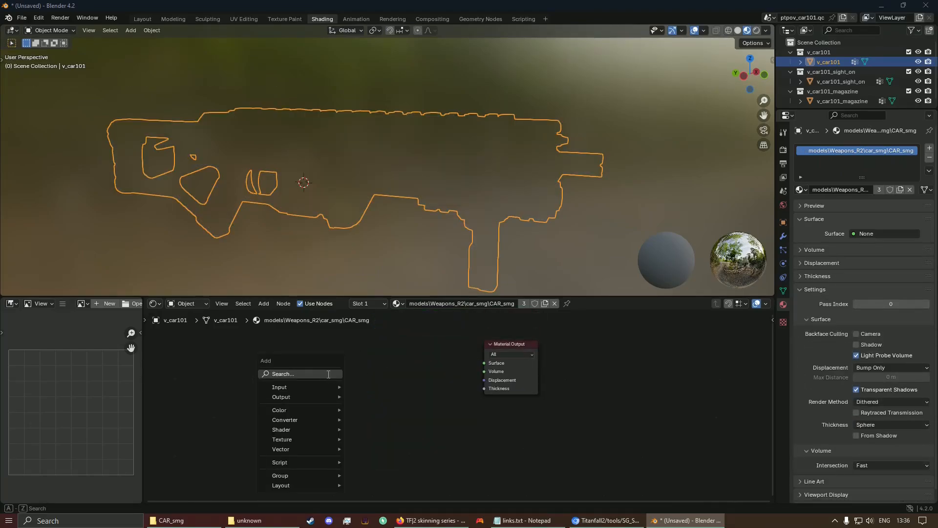
text(s/g)
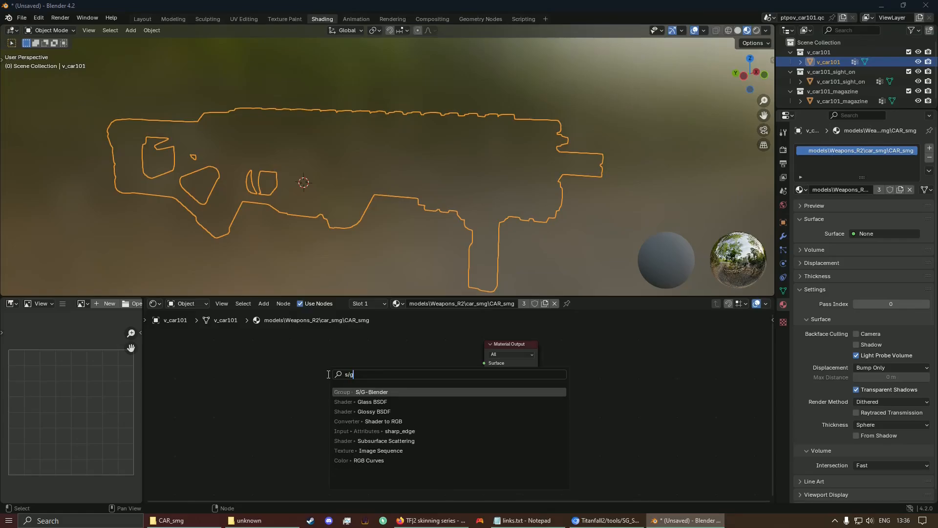
key(Return)
click(409, 363)
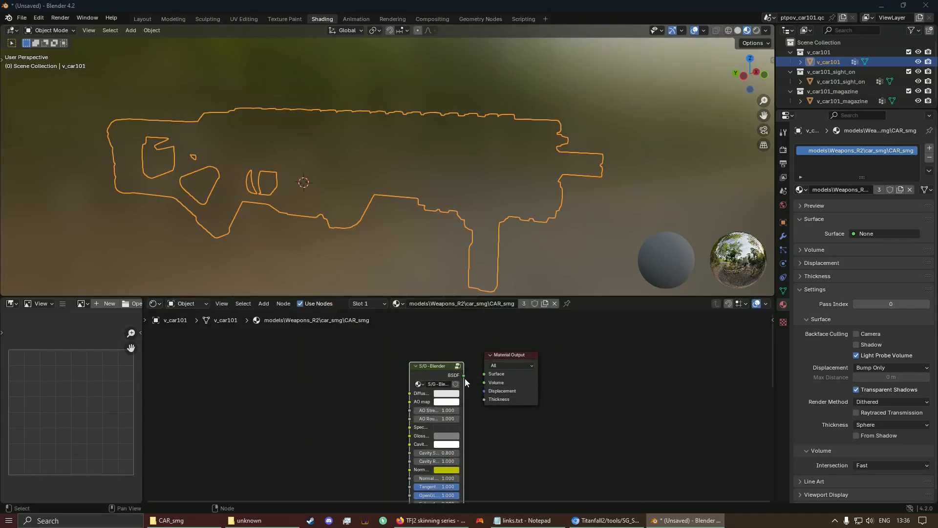
drag(464, 375, 541, 386)
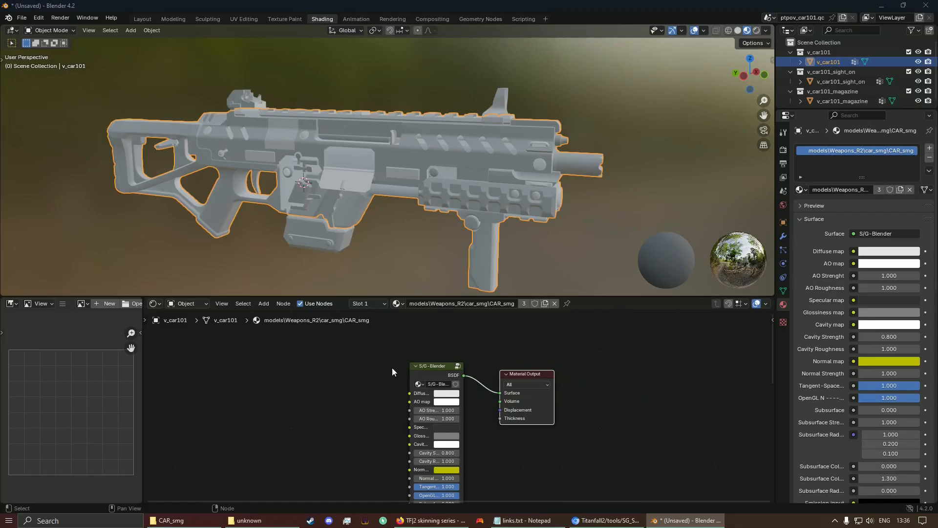
Step: Enlarge the node editor and frame the S/G-Blender and Material Output nodes readably
scroll(392, 369, down, 7)
middle_drag(409, 396, 431, 358)
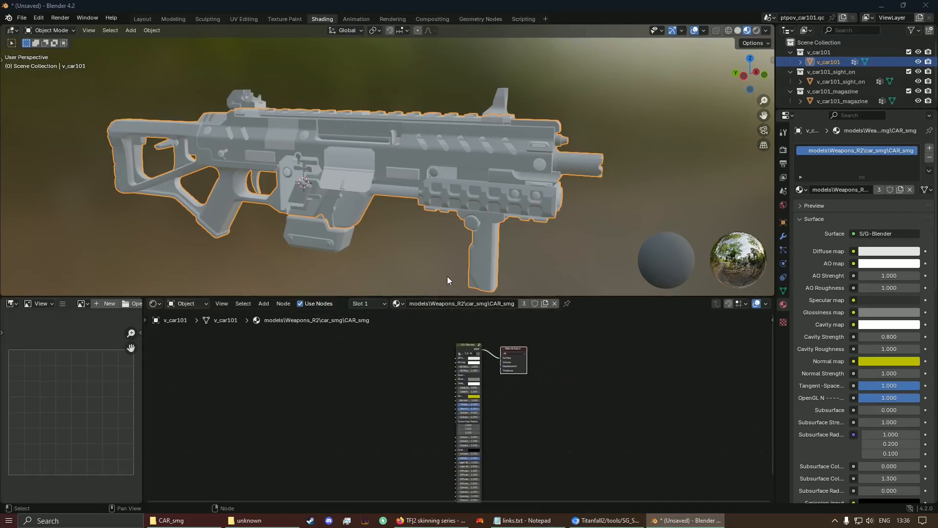
scroll(508, 354, up, 3)
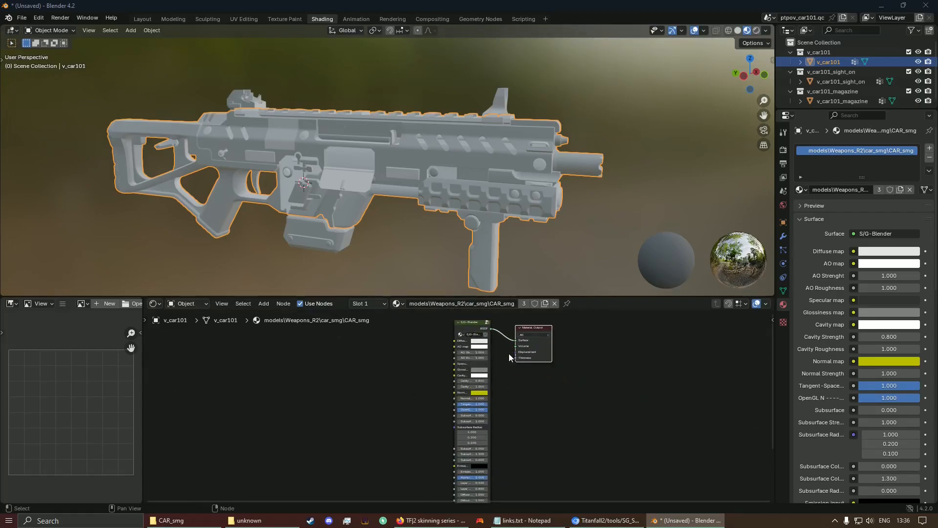
scroll(513, 350, up, 1)
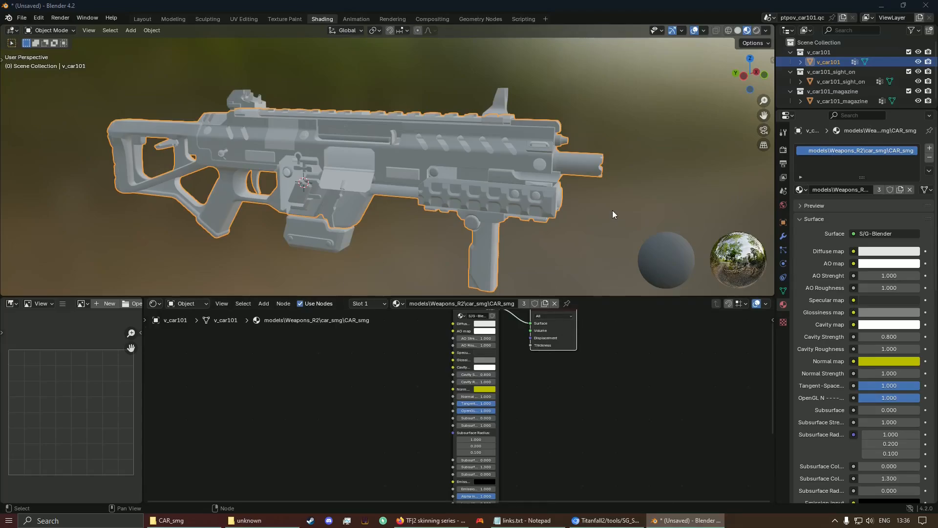
middle_drag(530, 325, 519, 378)
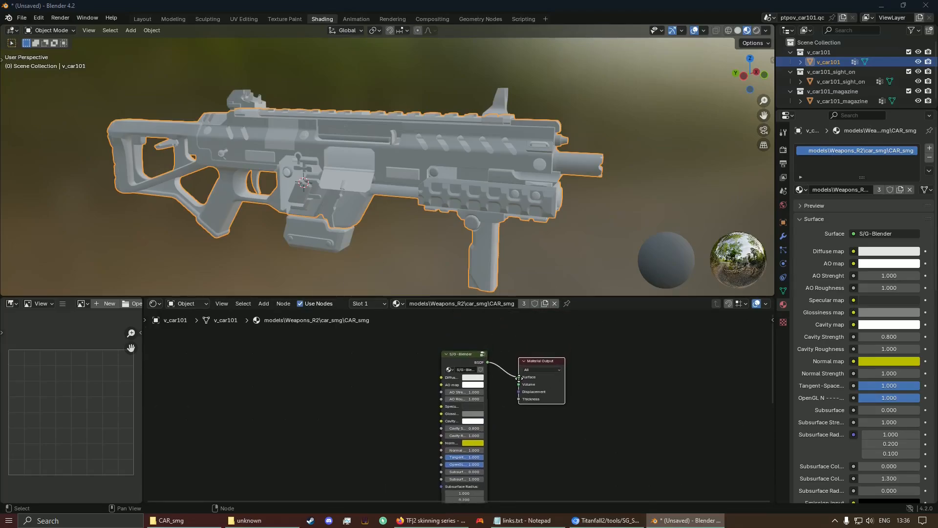
middle_drag(403, 393, 380, 366)
drag(399, 296, 403, 224)
middle_drag(393, 338, 421, 339)
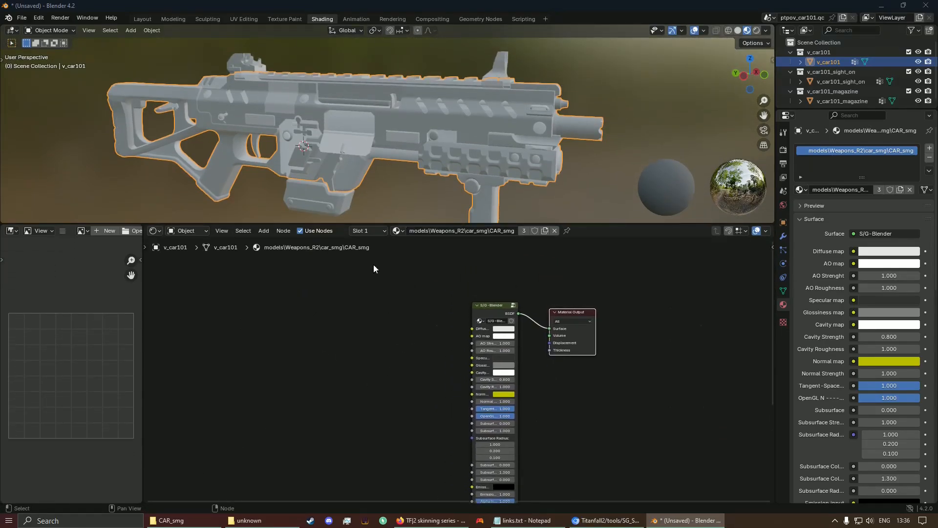
mouse_move(578, 312)
mouse_down()
mouse_move(617, 283)
mouse_move(587, 303)
mouse_up()
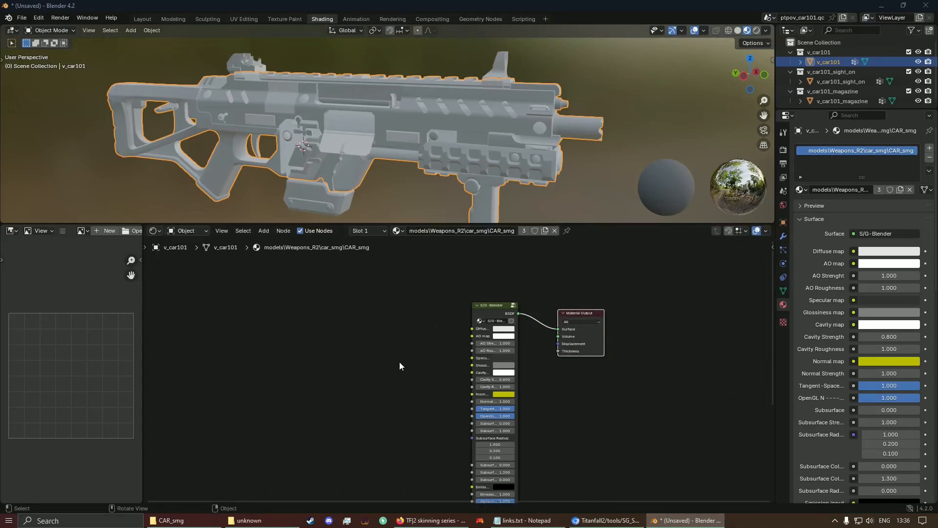
scroll(422, 367, up, 2)
middle_drag(422, 367, 392, 359)
Step: Drag CAR_smg_col.png from the CAR_smg texture folder into the node editor as an image node
click(256, 521)
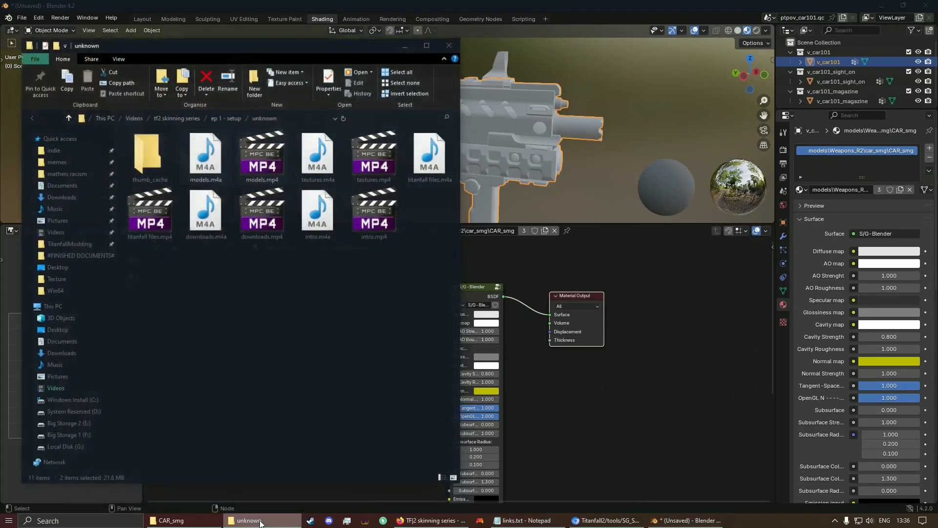
click(255, 521)
click(188, 521)
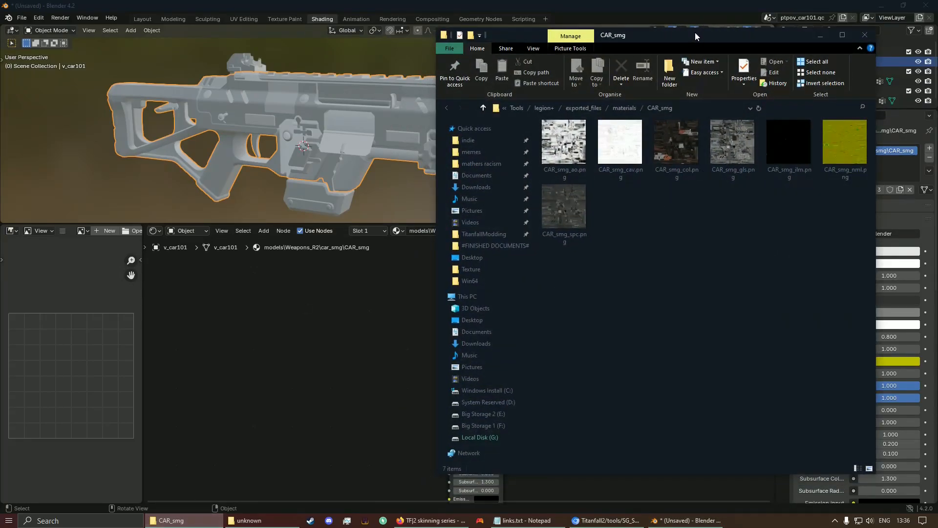
mouse_move(695, 32)
mouse_down()
mouse_move(743, 81)
mouse_move(704, 37)
mouse_up()
click(686, 153)
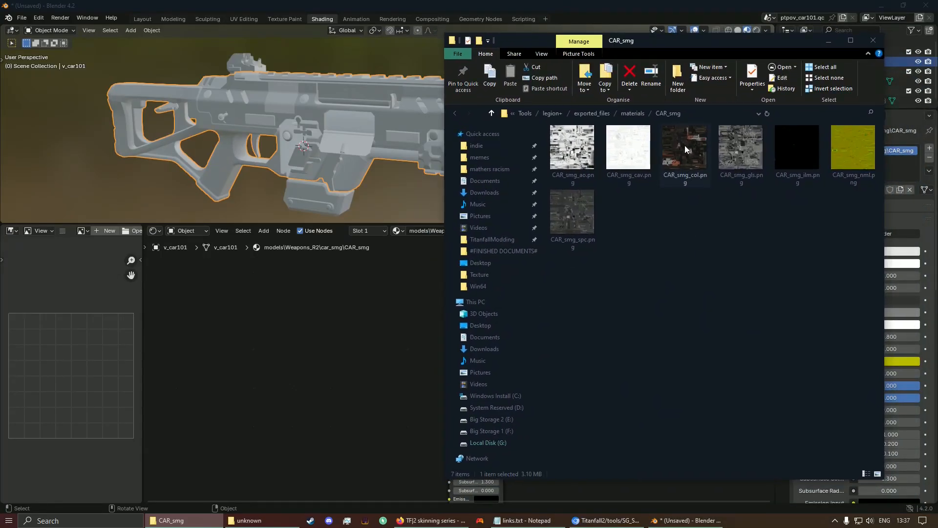
drag(685, 145, 329, 276)
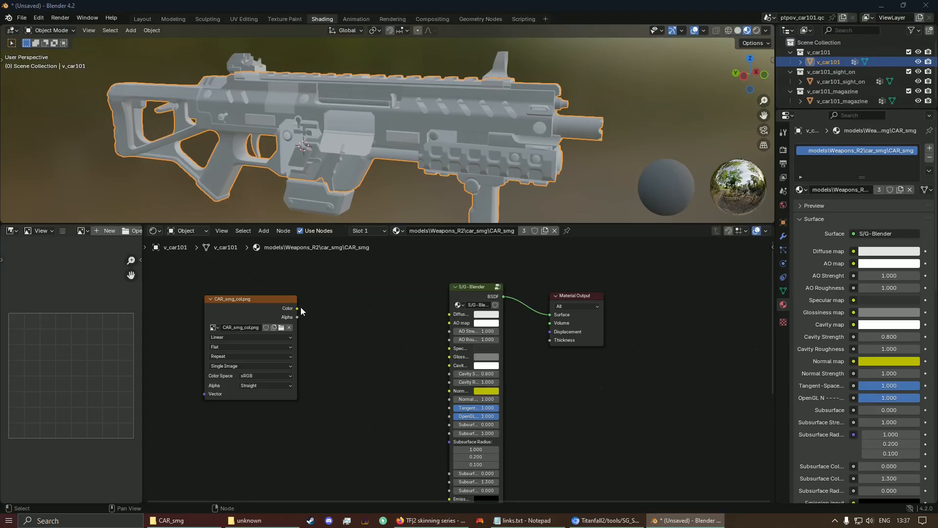
Step: Connect CAR_smg_col.png's Color output to the Diffuse map input and collapse the node
drag(301, 308, 449, 315)
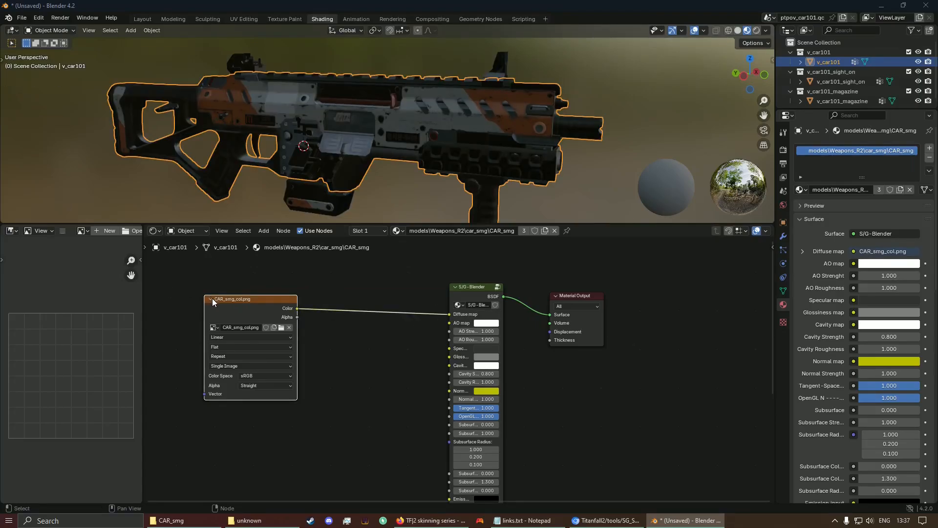
click(211, 300)
click(285, 525)
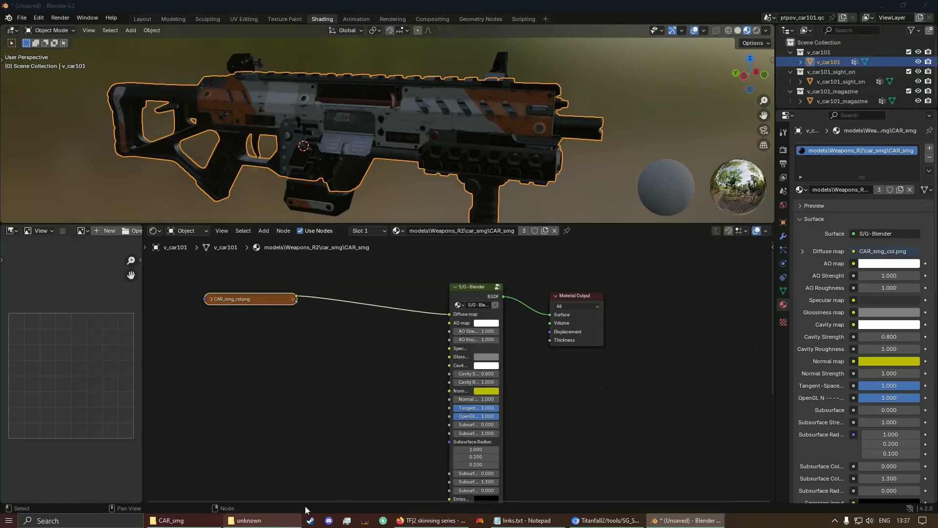
click(249, 522)
Step: Add CAR_smg_ao.png, link it to the AO map, and tuck it under the col node
click(182, 526)
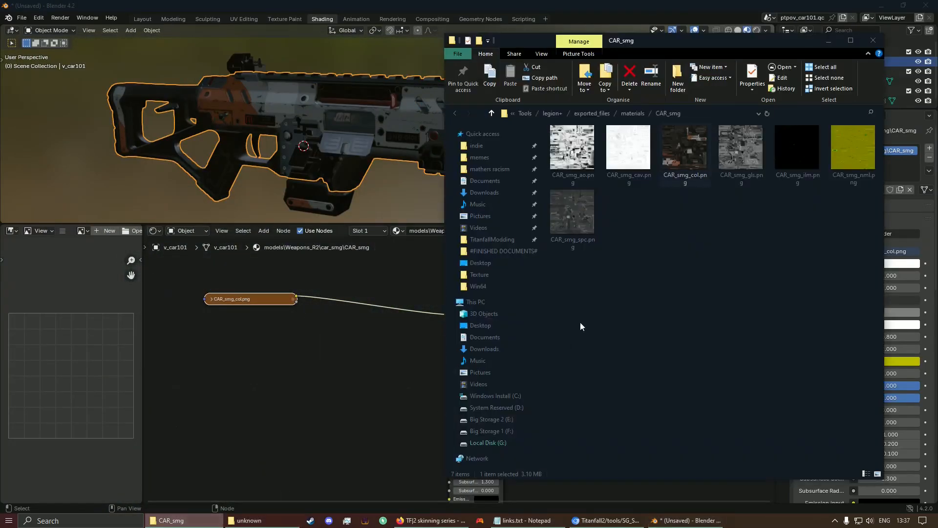
drag(576, 137, 191, 348)
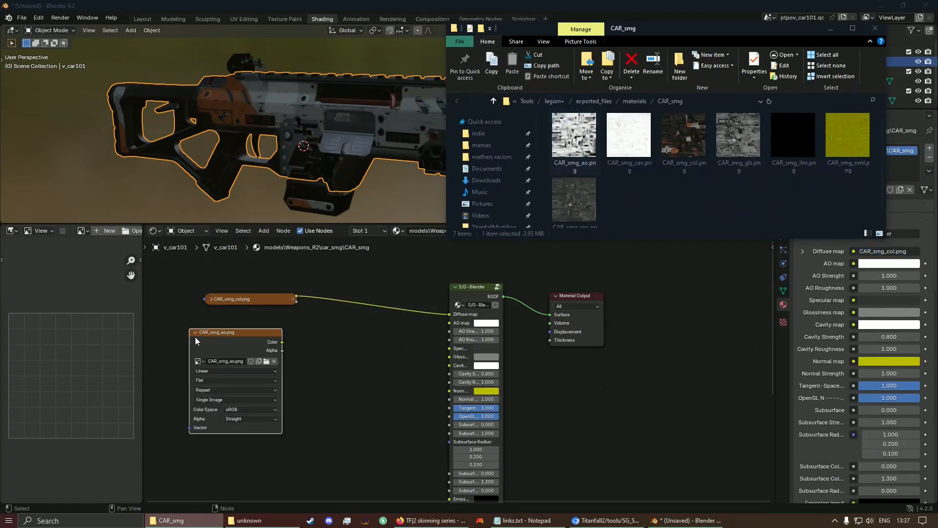
click(196, 332)
drag(281, 332, 449, 323)
drag(229, 334, 226, 322)
middle_drag(345, 381, 348, 328)
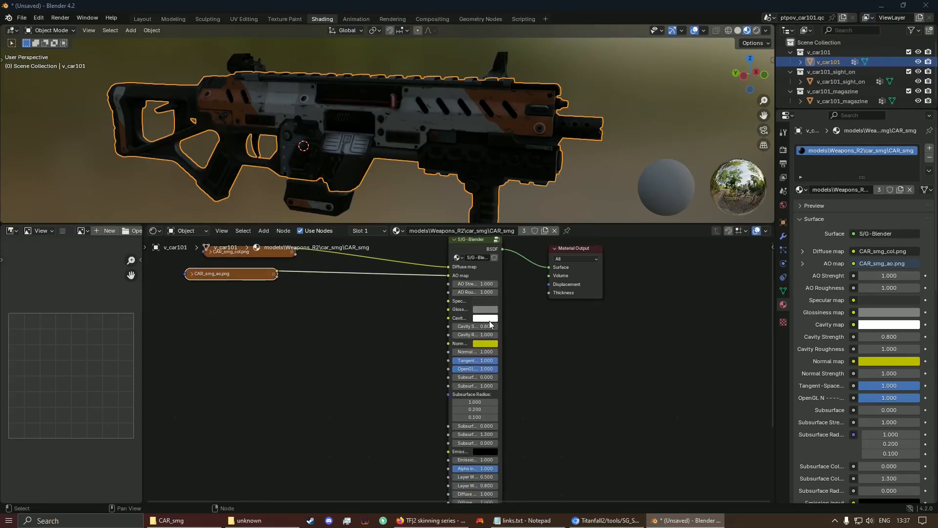
middle_drag(575, 344, 580, 260)
Step: Add CAR_smg_spc.png and CAR_smg_cav.png, linking them to the Specular and Cavity maps
key(Home)
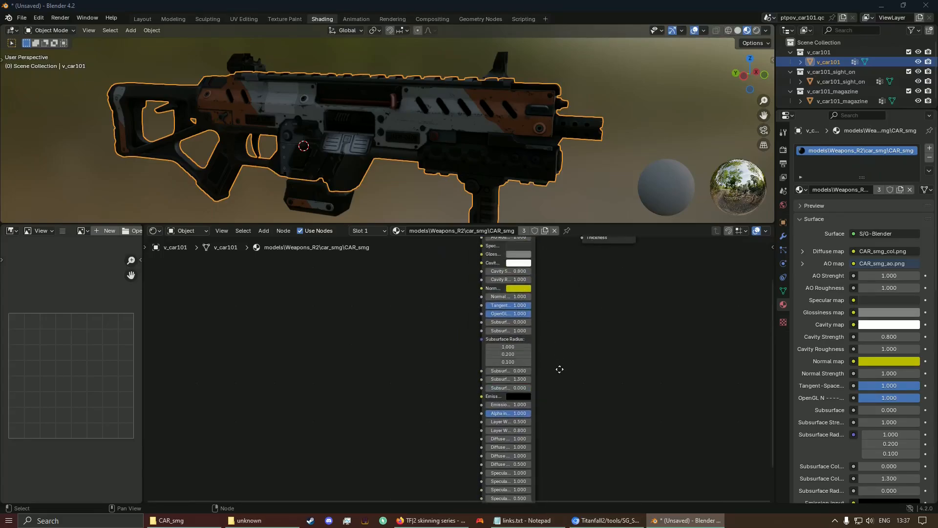
click(183, 521)
scroll(440, 279, up, 1)
drag(576, 196, 308, 289)
drag(375, 294, 477, 282)
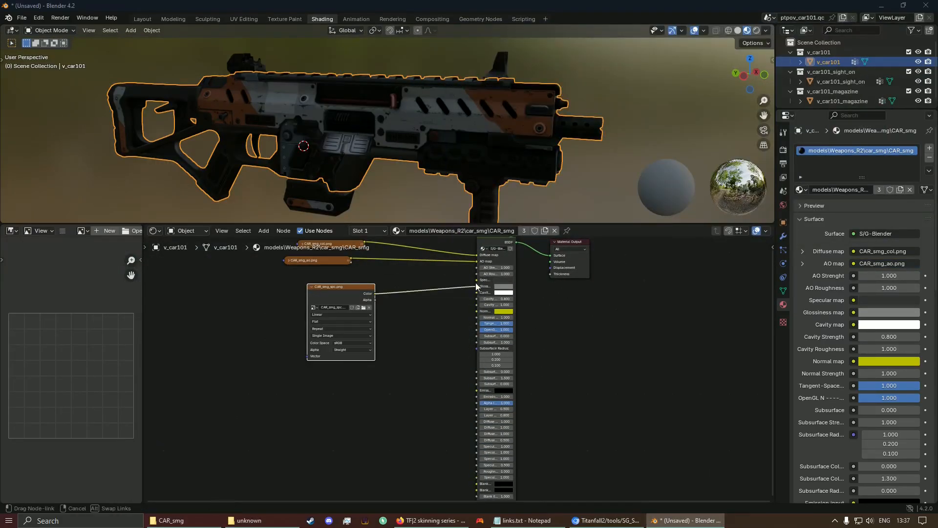
click(312, 287)
drag(325, 287, 292, 270)
click(184, 521)
drag(630, 132, 295, 285)
click(349, 294)
drag(341, 283, 477, 293)
Step: Add CAR_smg_gls.png and CAR_smg_nml.png, linking them to the Glossiness and Normal maps
click(184, 521)
drag(739, 135, 282, 339)
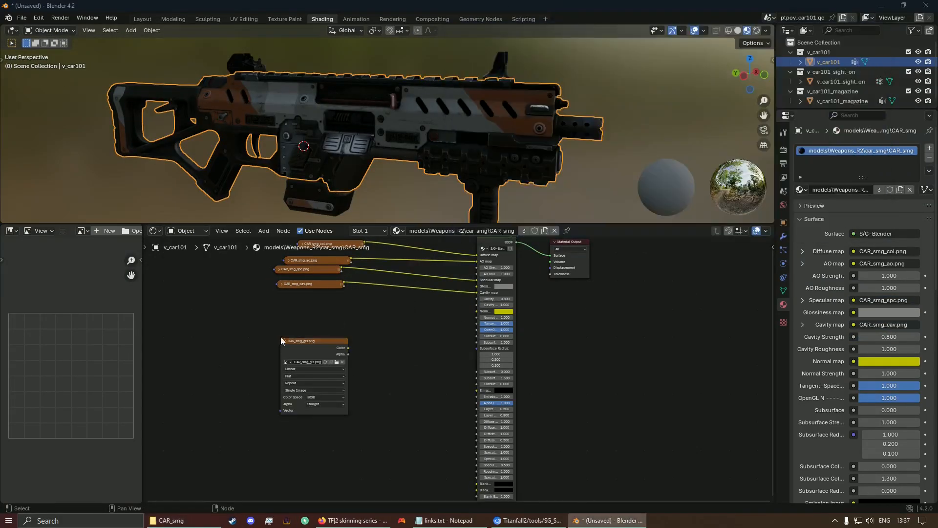
click(285, 341)
click(184, 520)
drag(848, 135, 296, 334)
key(h)
drag(342, 333, 472, 313)
Step: Add CAR_smg_ilm.png, link it to the Emission input, and review the finished node graph
click(184, 520)
drag(793, 135, 337, 374)
click(356, 379)
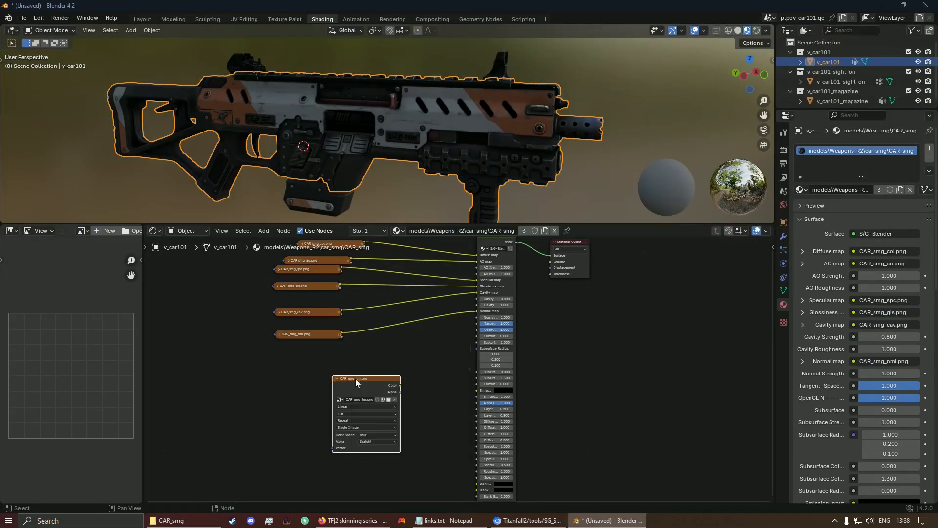
key(h)
drag(400, 377, 475, 390)
click(414, 177)
scroll(355, 335, up, 5)
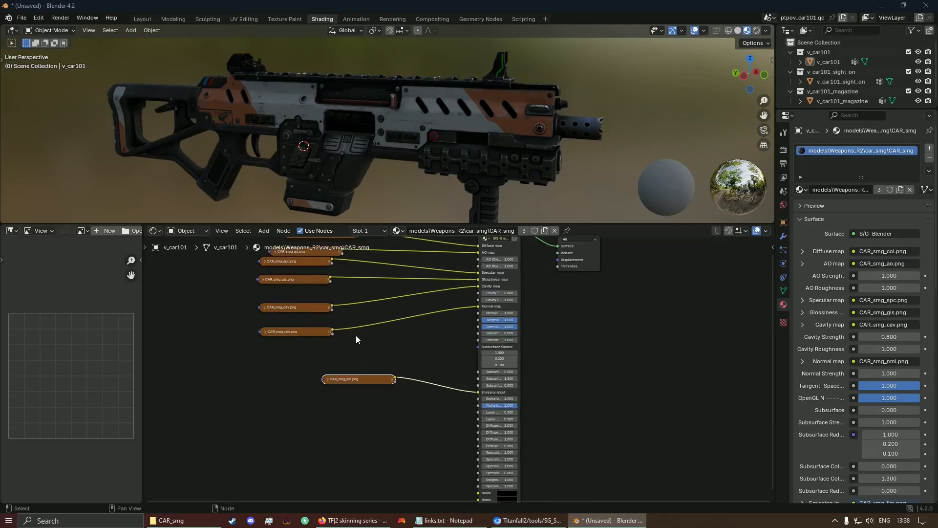
middle_drag(375, 324, 418, 437)
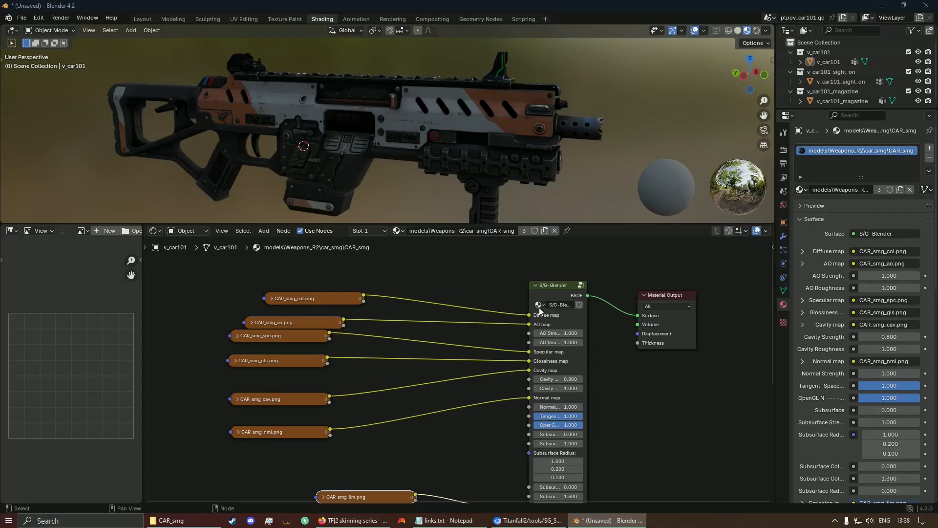
middle_drag(418, 276, 405, 262)
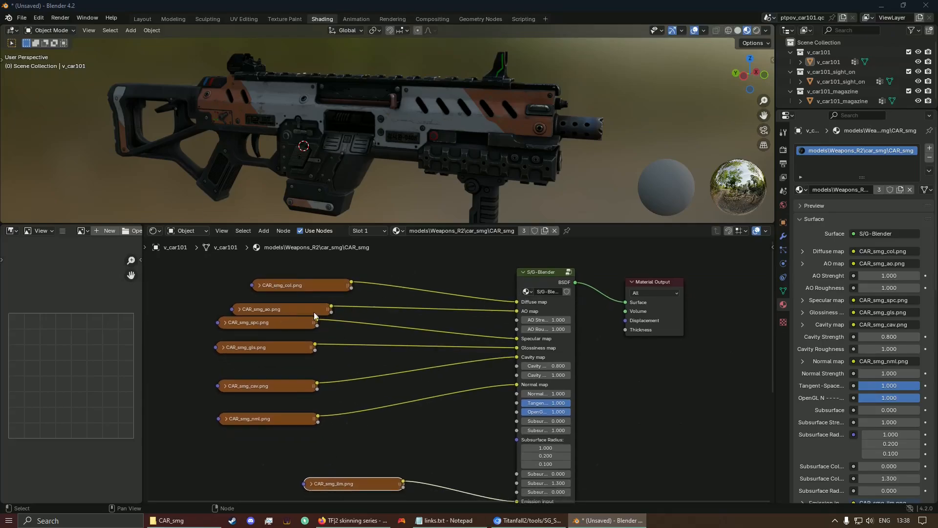
middle_drag(373, 327, 367, 294)
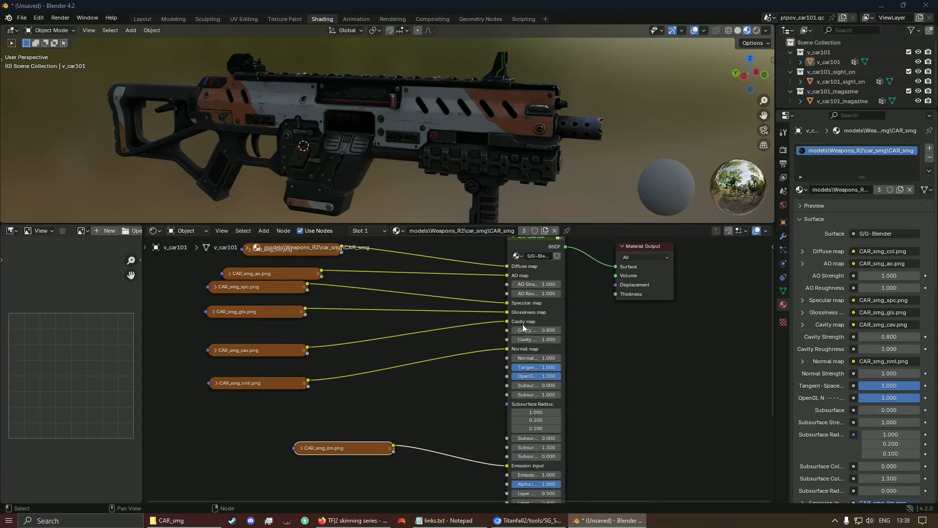
middle_drag(344, 358, 348, 314)
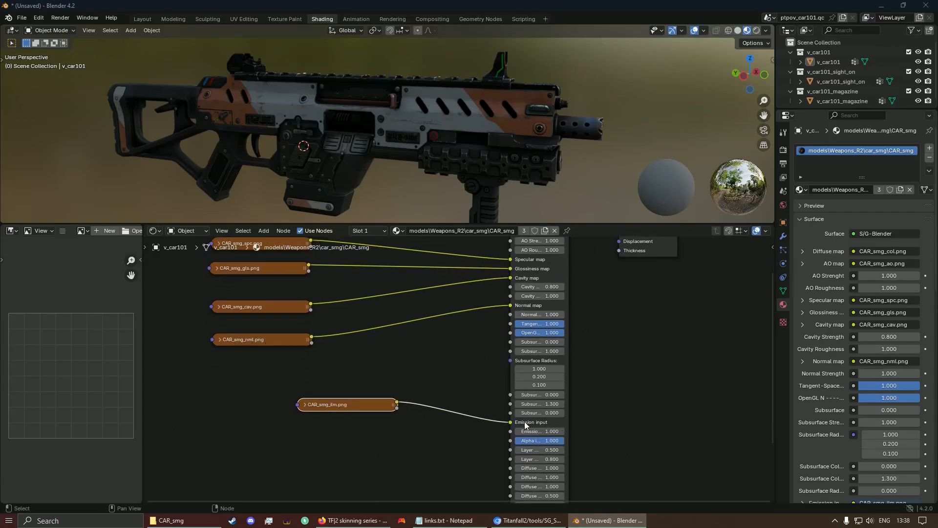
middle_drag(524, 421, 465, 278)
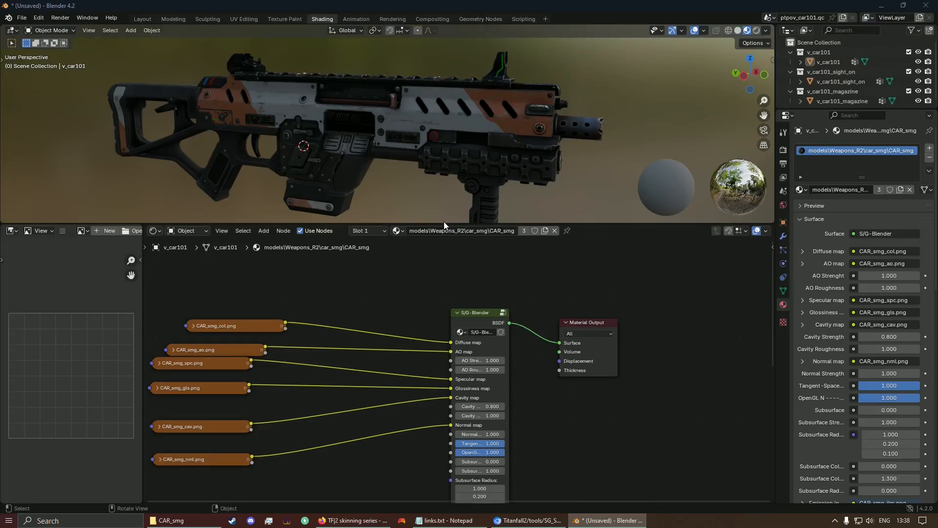
Step: Enlarge the 3D viewport, then zoom in and orbit around the orange-and-white textured gun
drag(444, 223, 396, 434)
scroll(357, 233, up, 3)
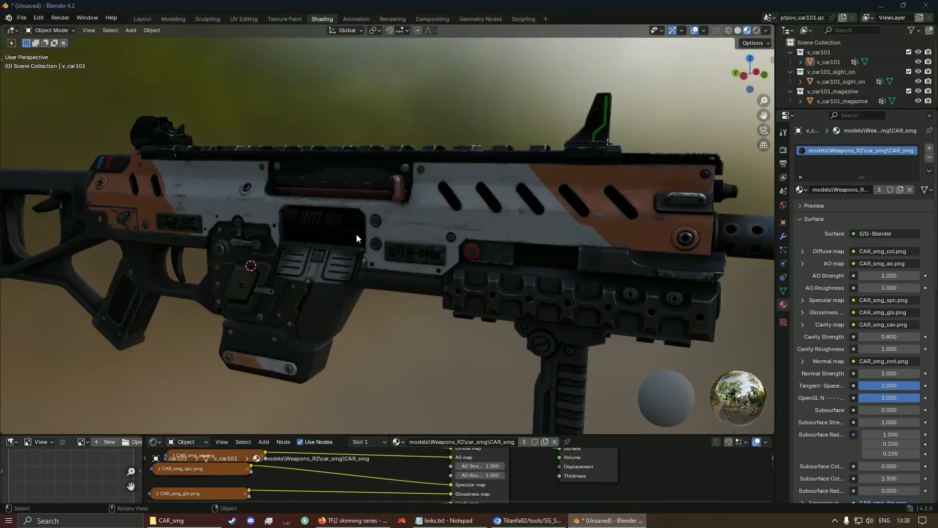
middle_drag(357, 234, 209, 248)
scroll(522, 154, up, 5)
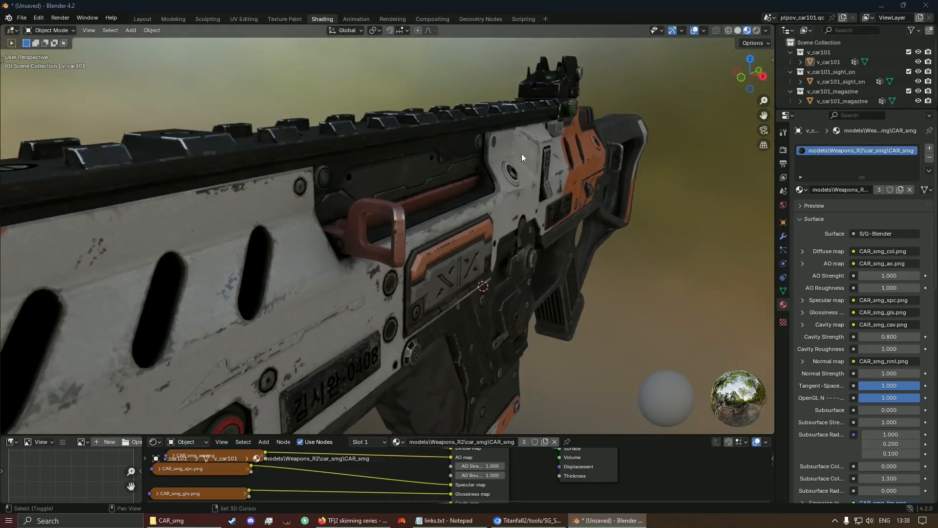